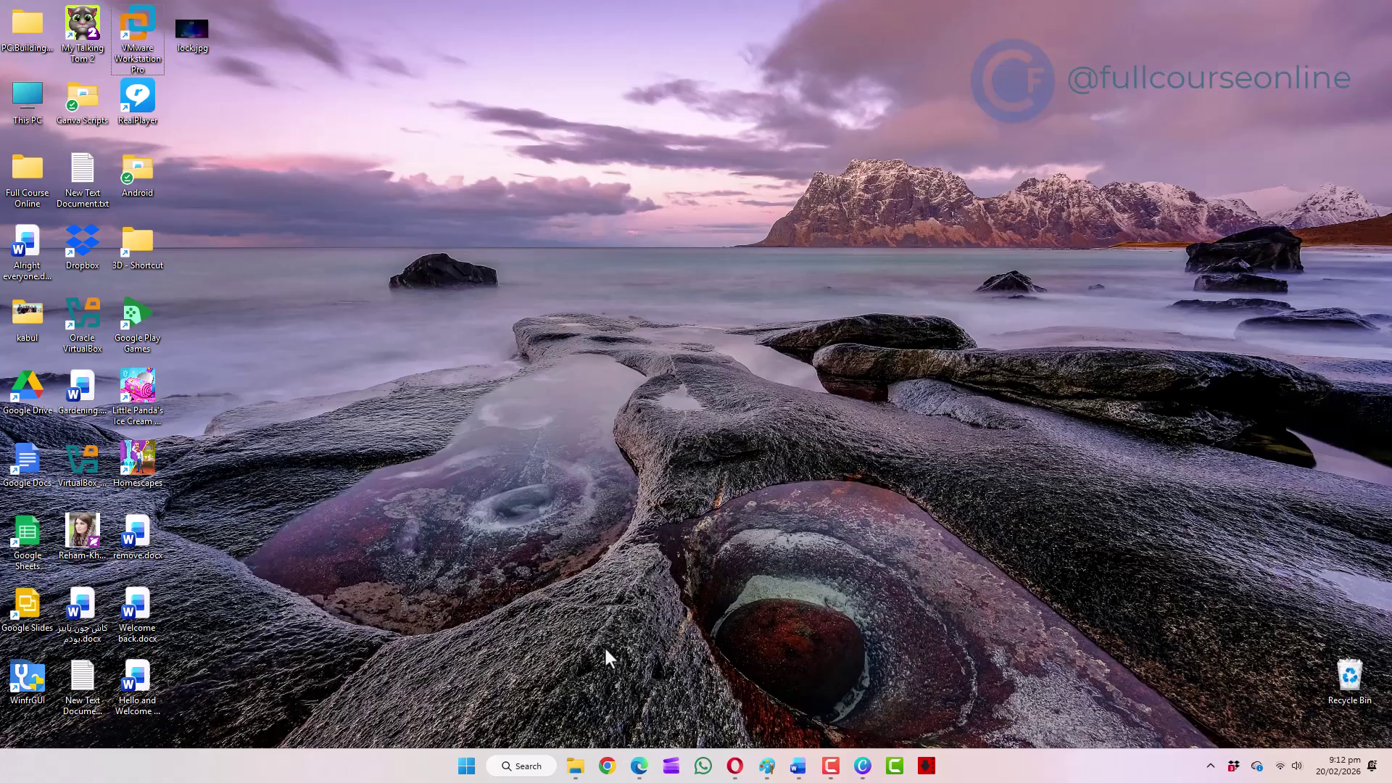
Open a File Explorer window, show the desktop and restore the window, repeating the toggle once more
key("super+e")
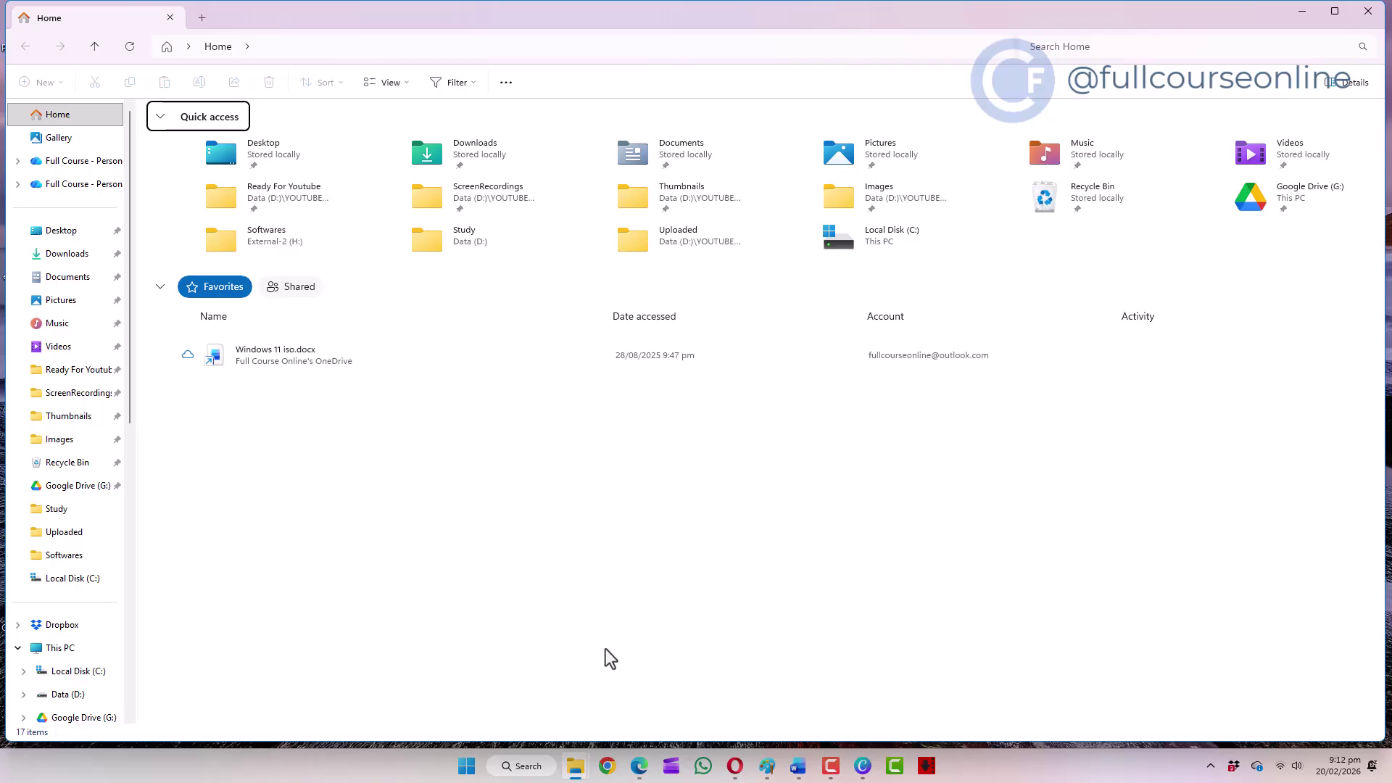
key("super+d")
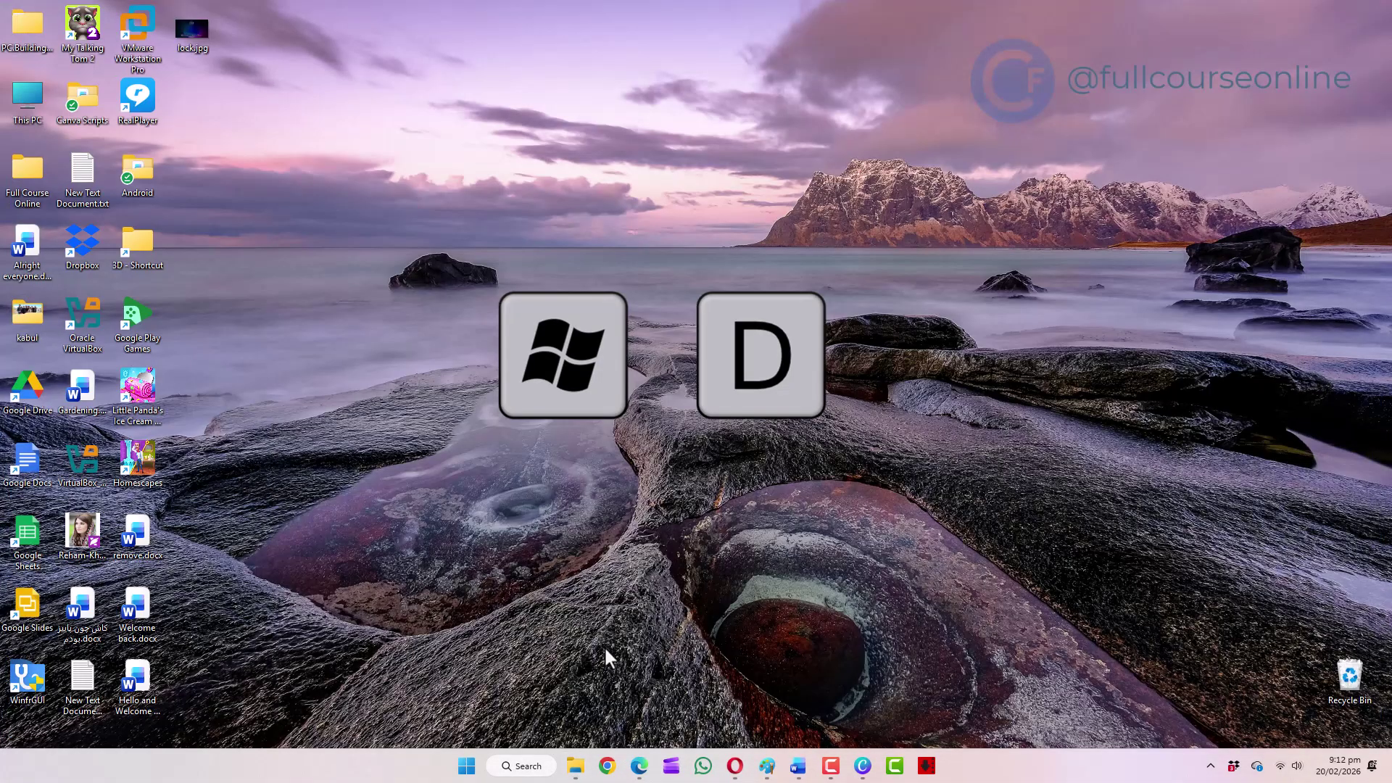
key("super+d")
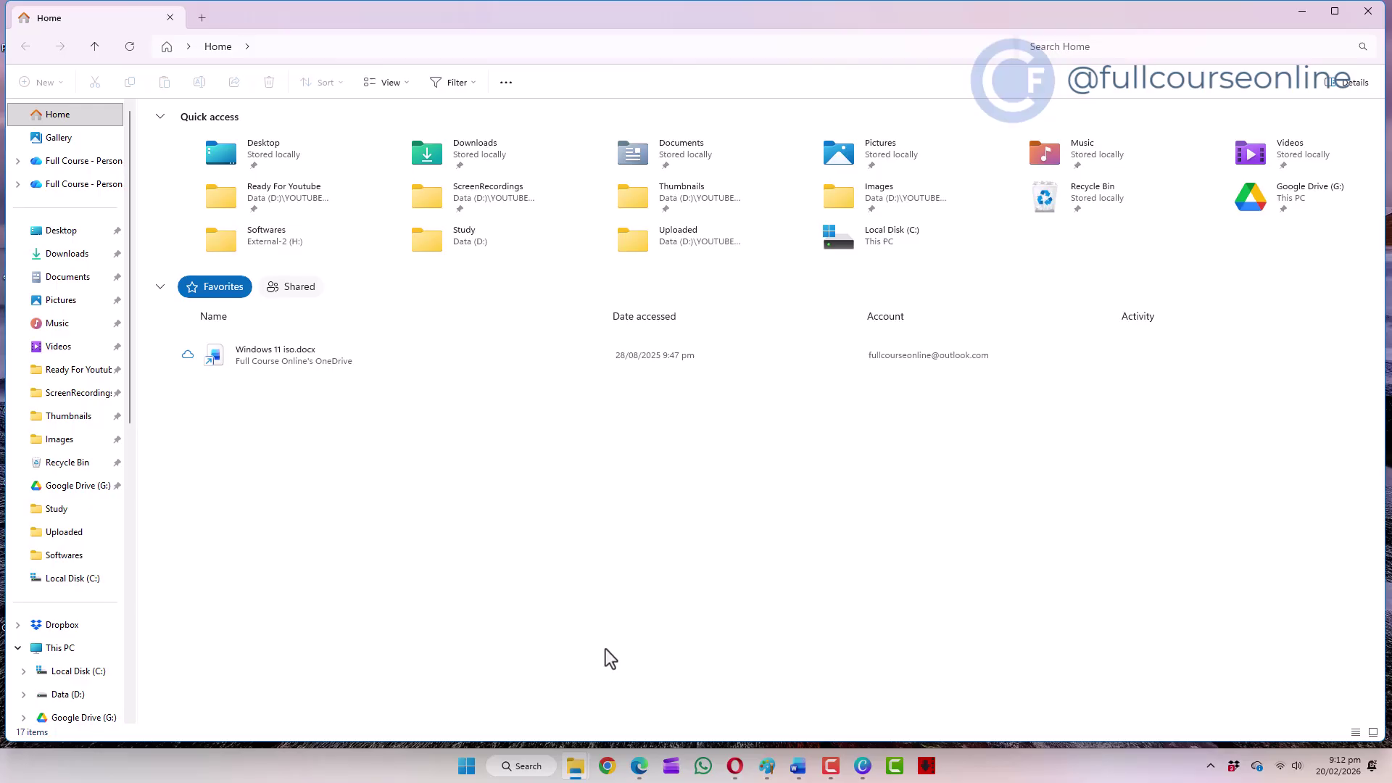
key("super+d")
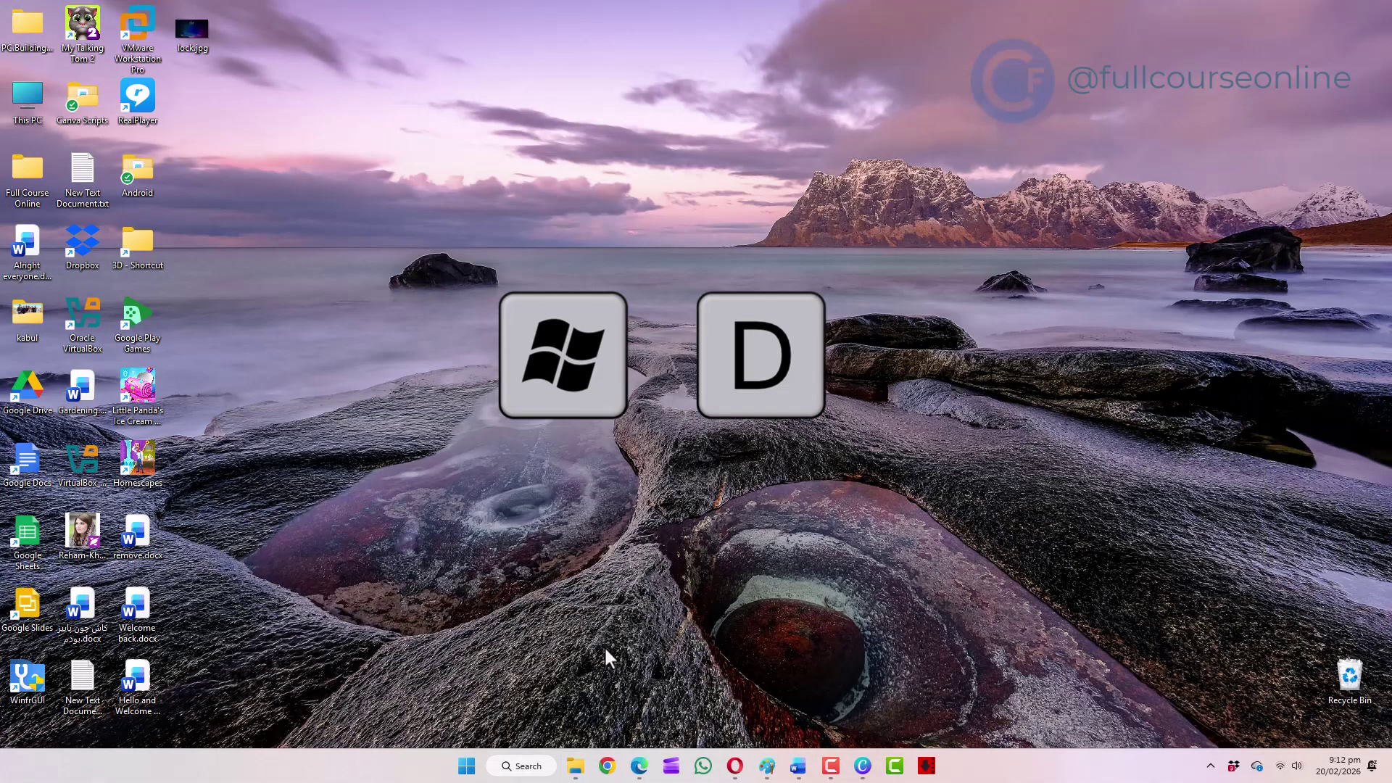
key("super+d")
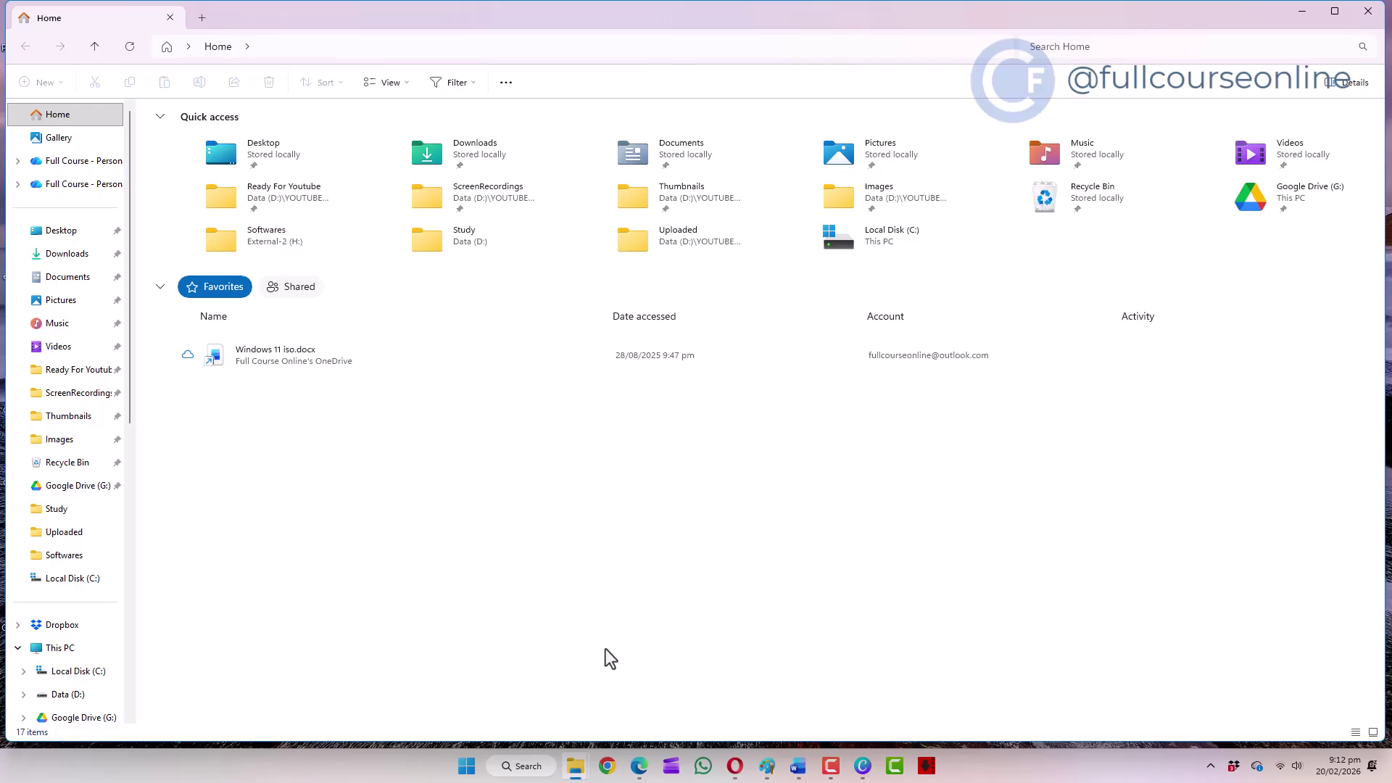
Peek at the desktop through the open File Explorer window, and toggle between the bare desktop and the window
key("super+comma")
key("super+d")
key("super+d")
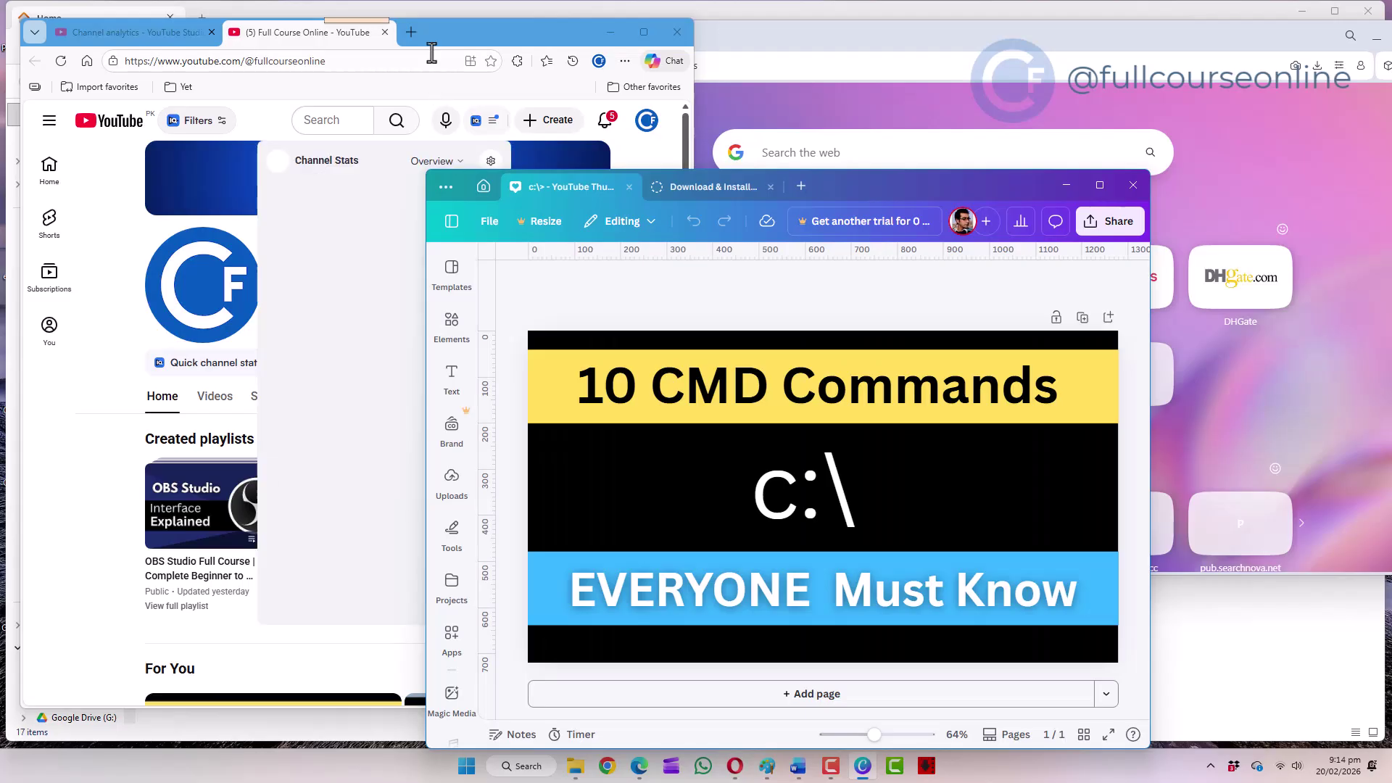
Bring the YouTube browser window to the front and repeatedly minimize and restore all the other windows around it
left_click(437, 40)
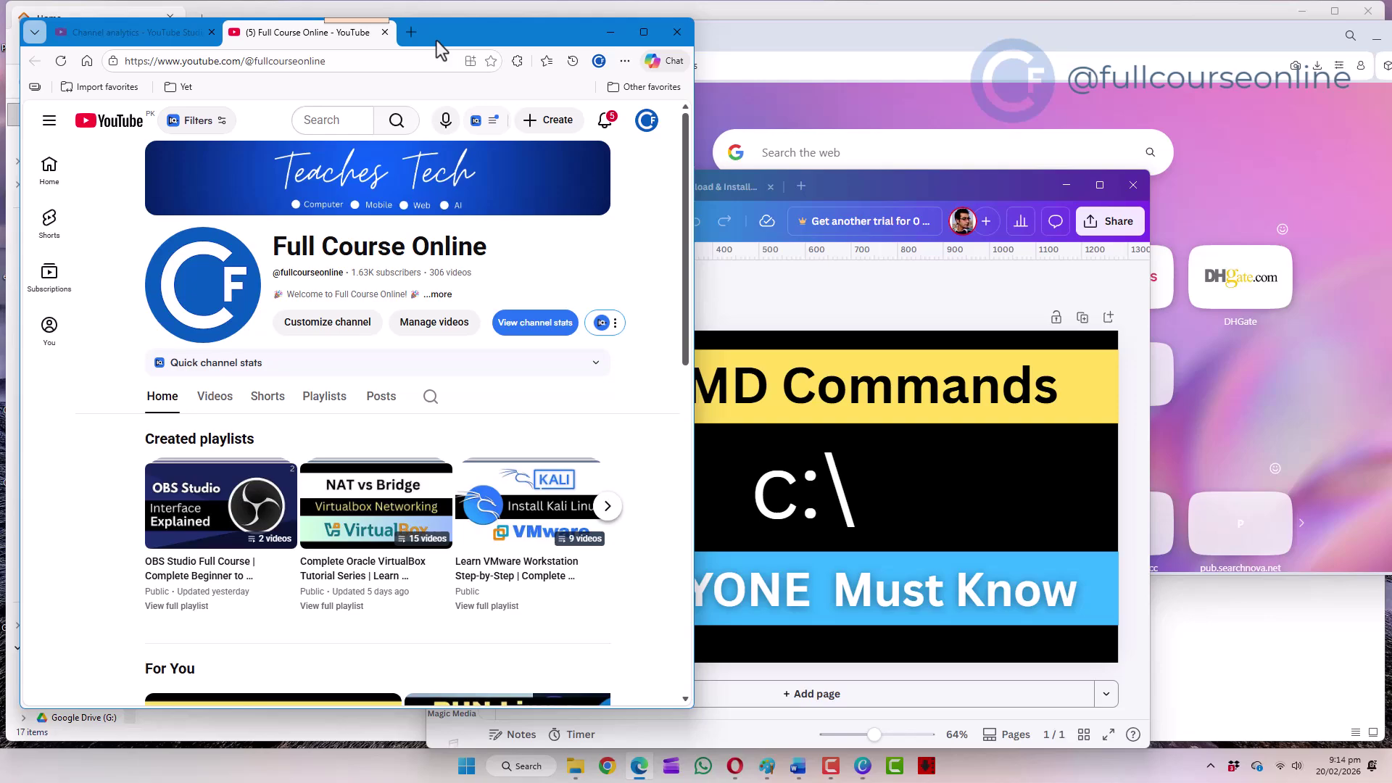
key("super+Home")
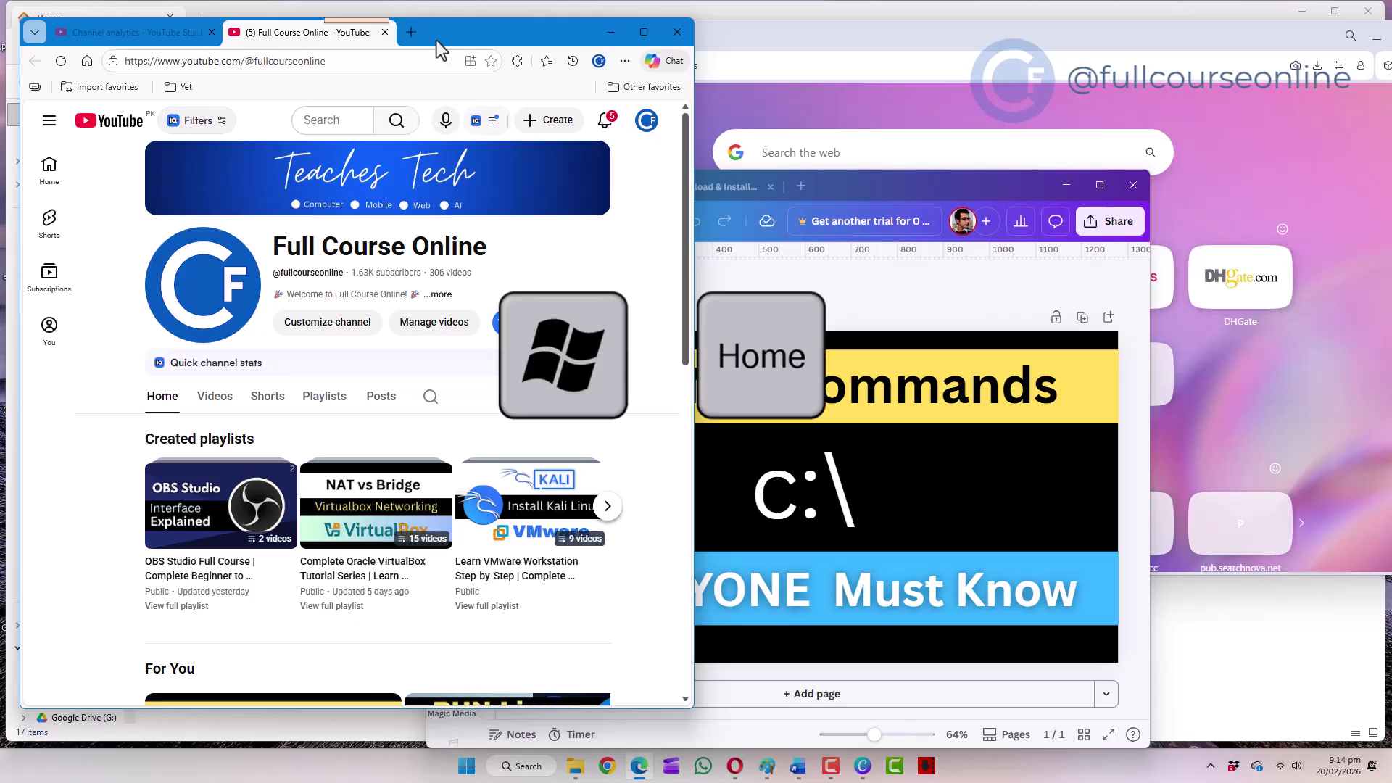
key("super+Home")
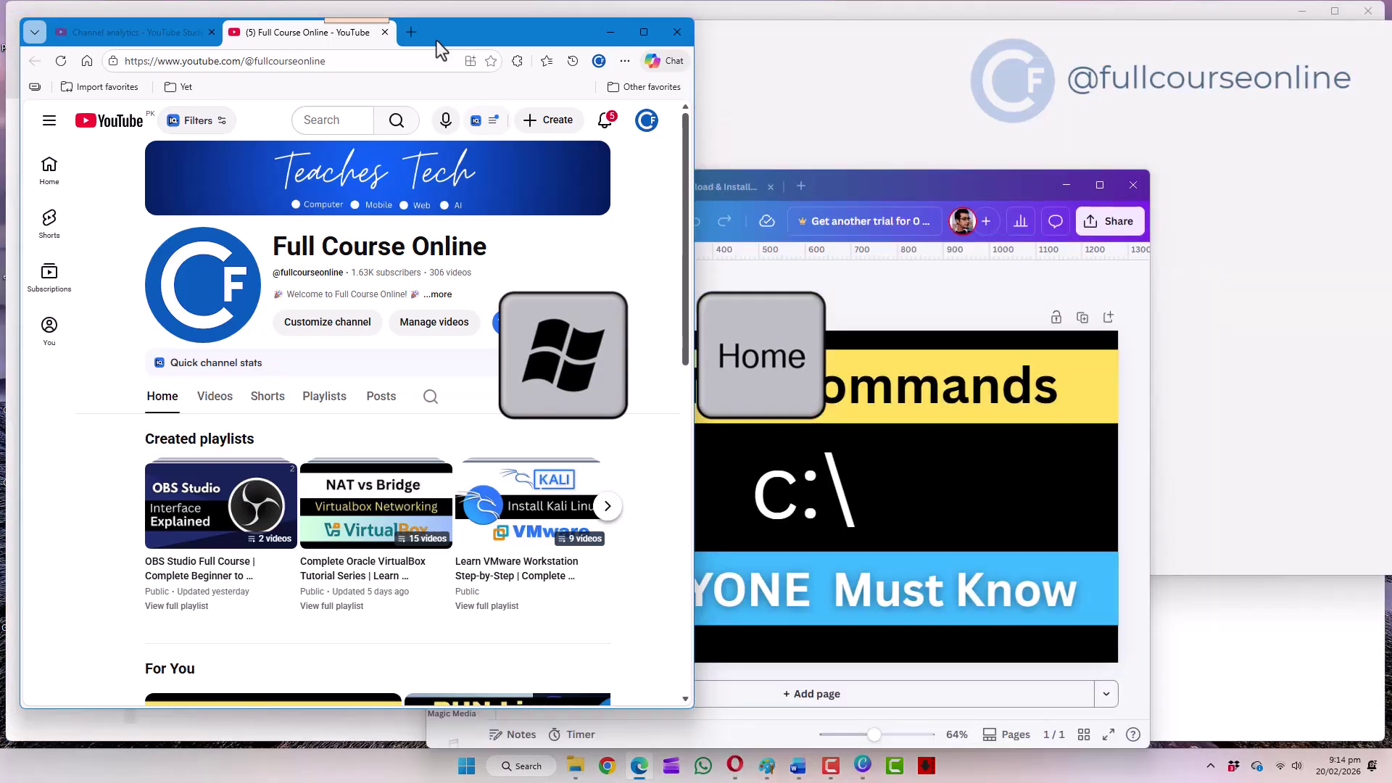
key("super+Home")
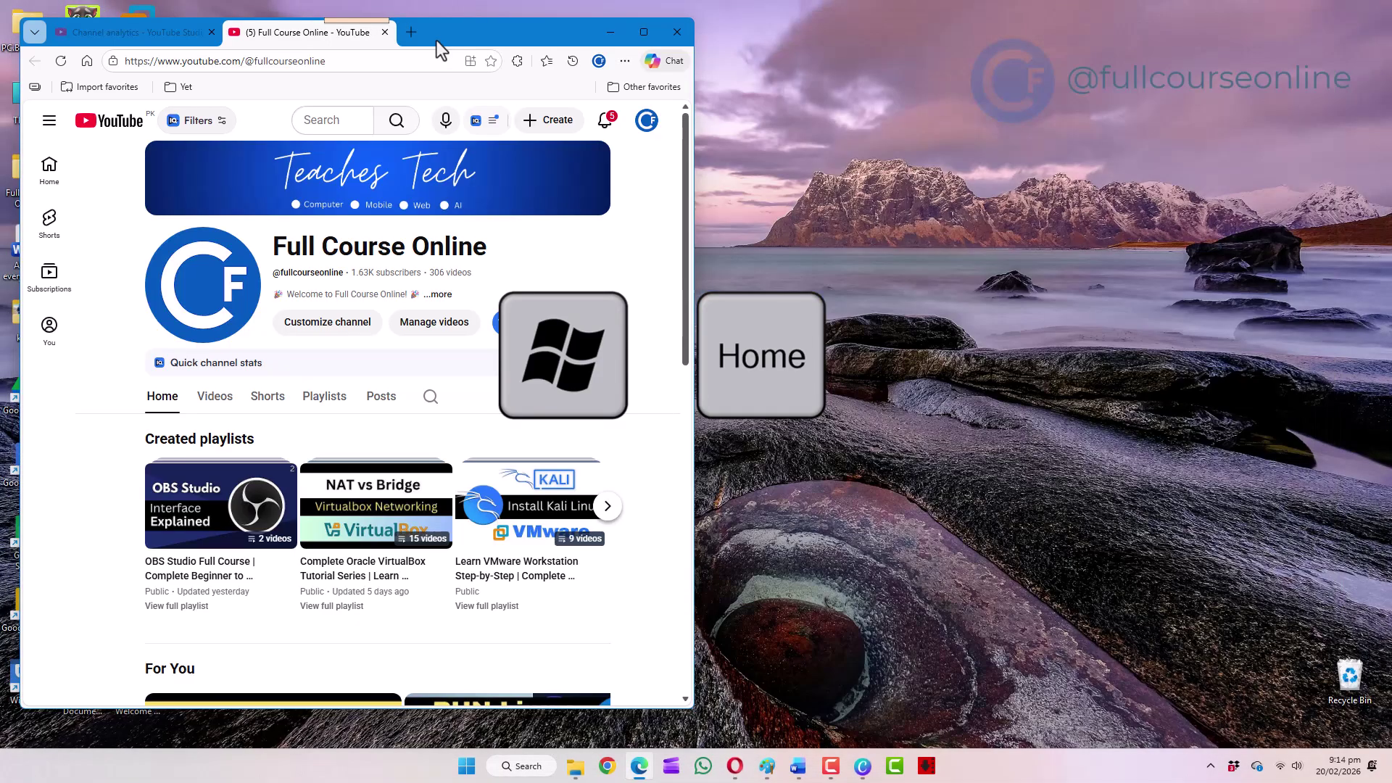
key("super+Home")
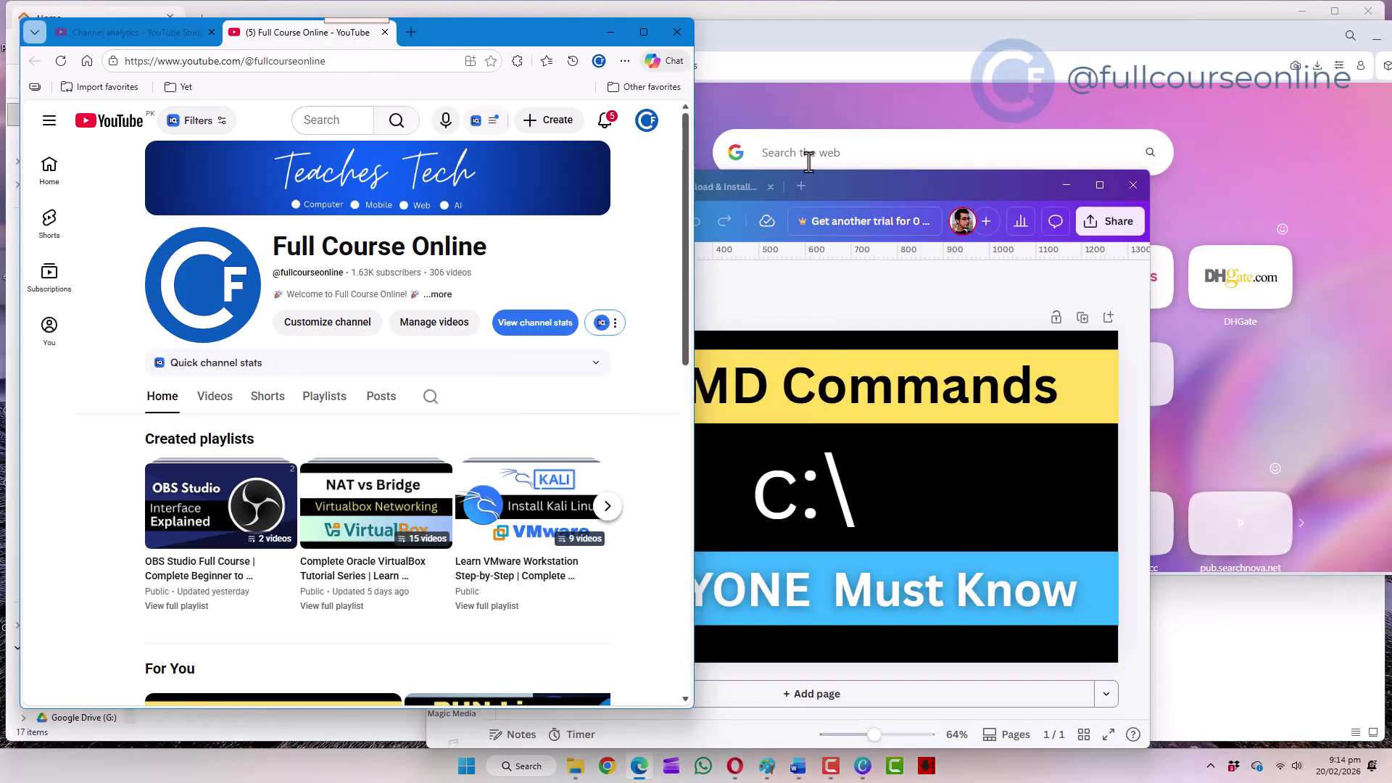
Make the Canva window active and minimize and restore every other window except it
left_click(854, 181)
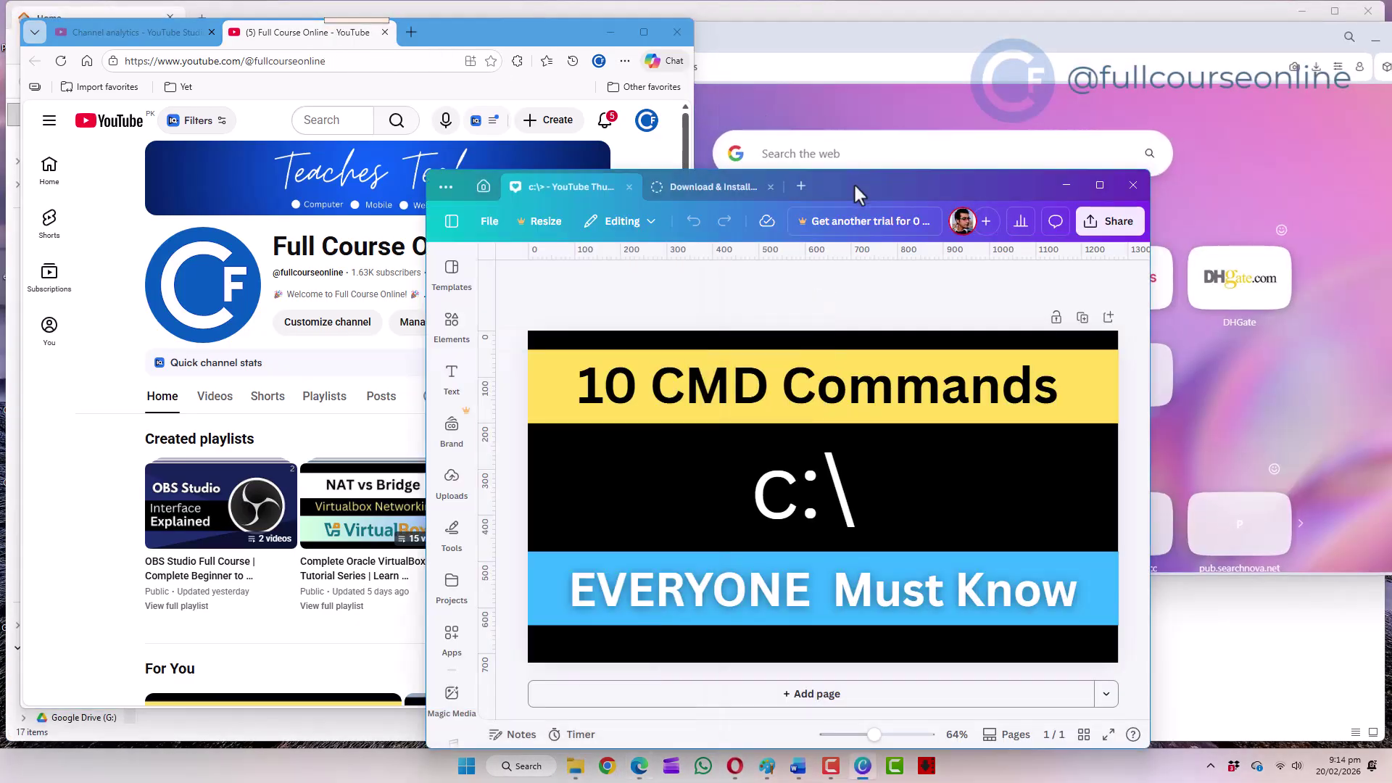
key("super+Home")
key("super+Home")
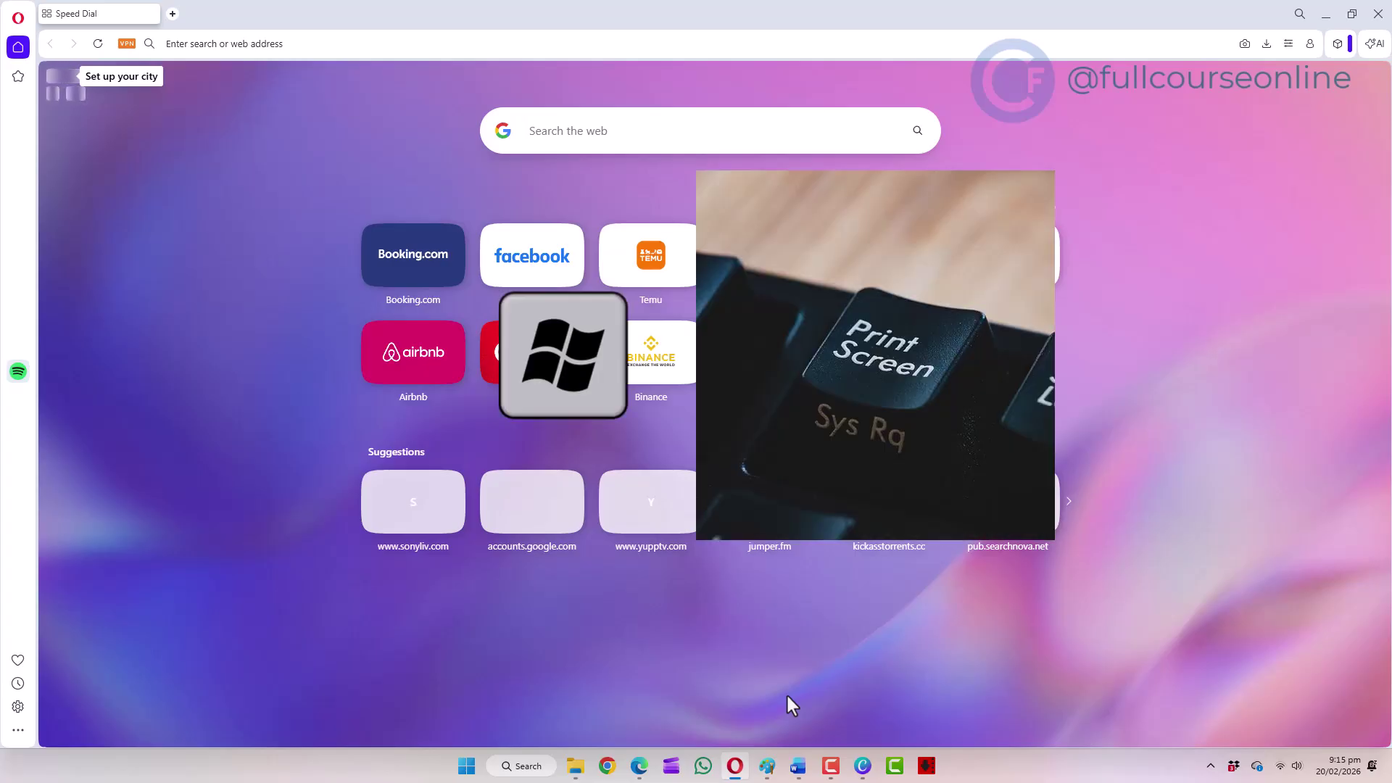
Switch to Paint, paste the full-screen screenshot, shift it slightly up and left, and minimize Paint
left_click(767, 767)
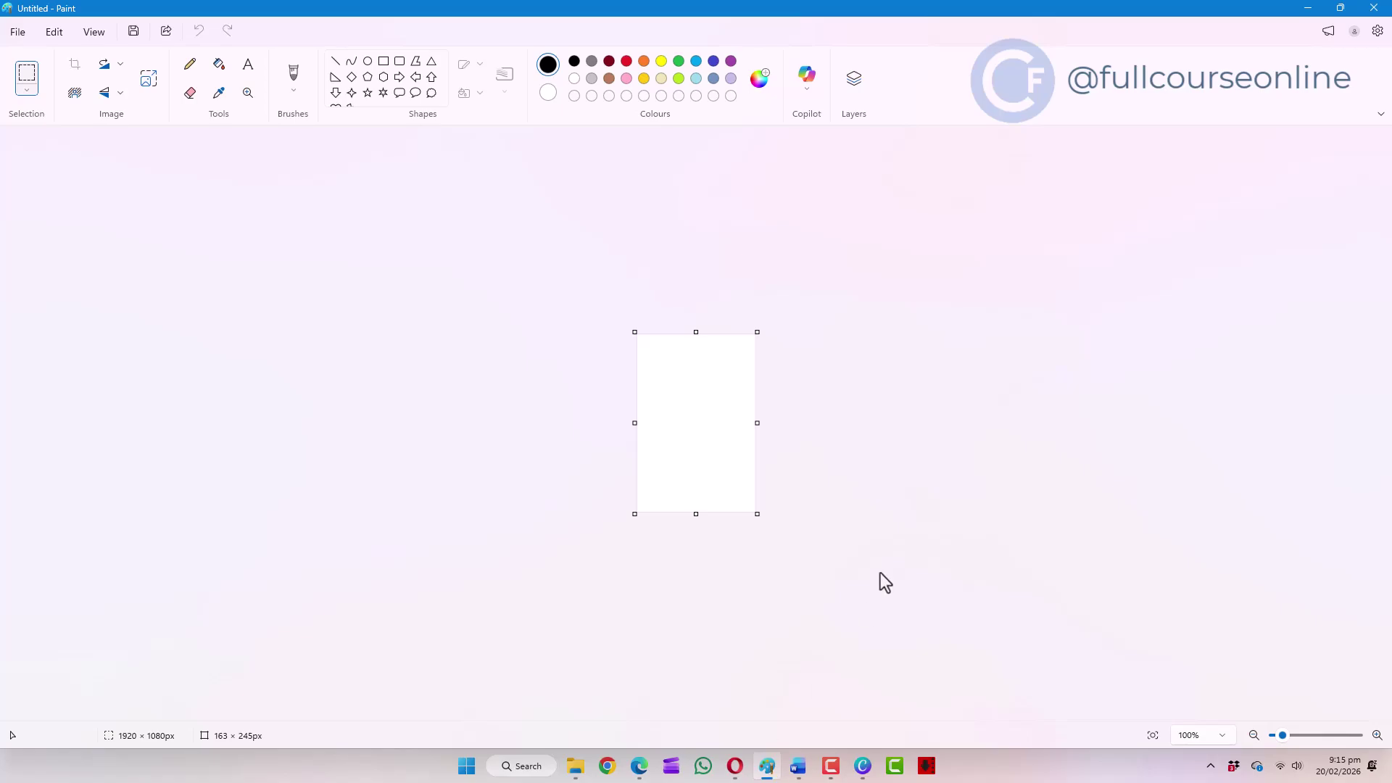
key("ctrl+v")
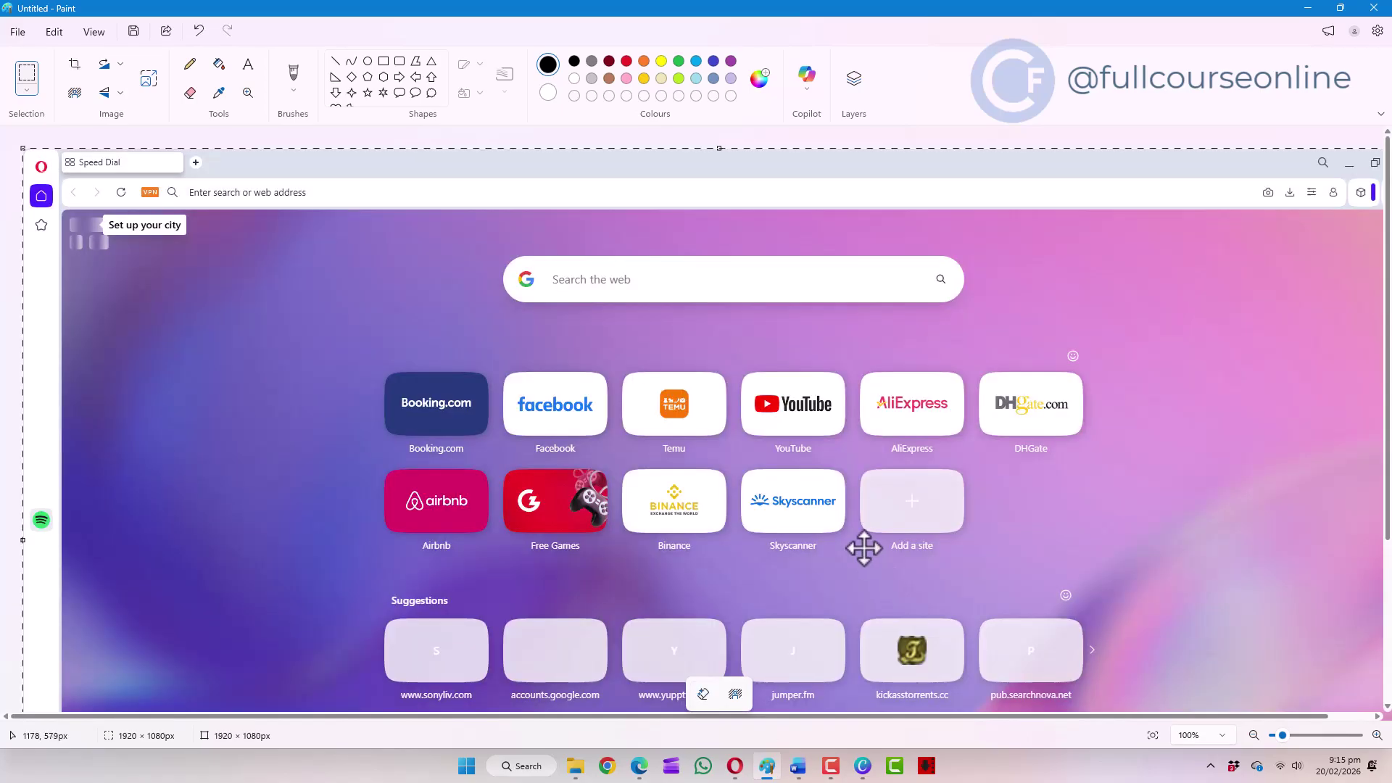
left_click_drag(835, 457, 811, 378)
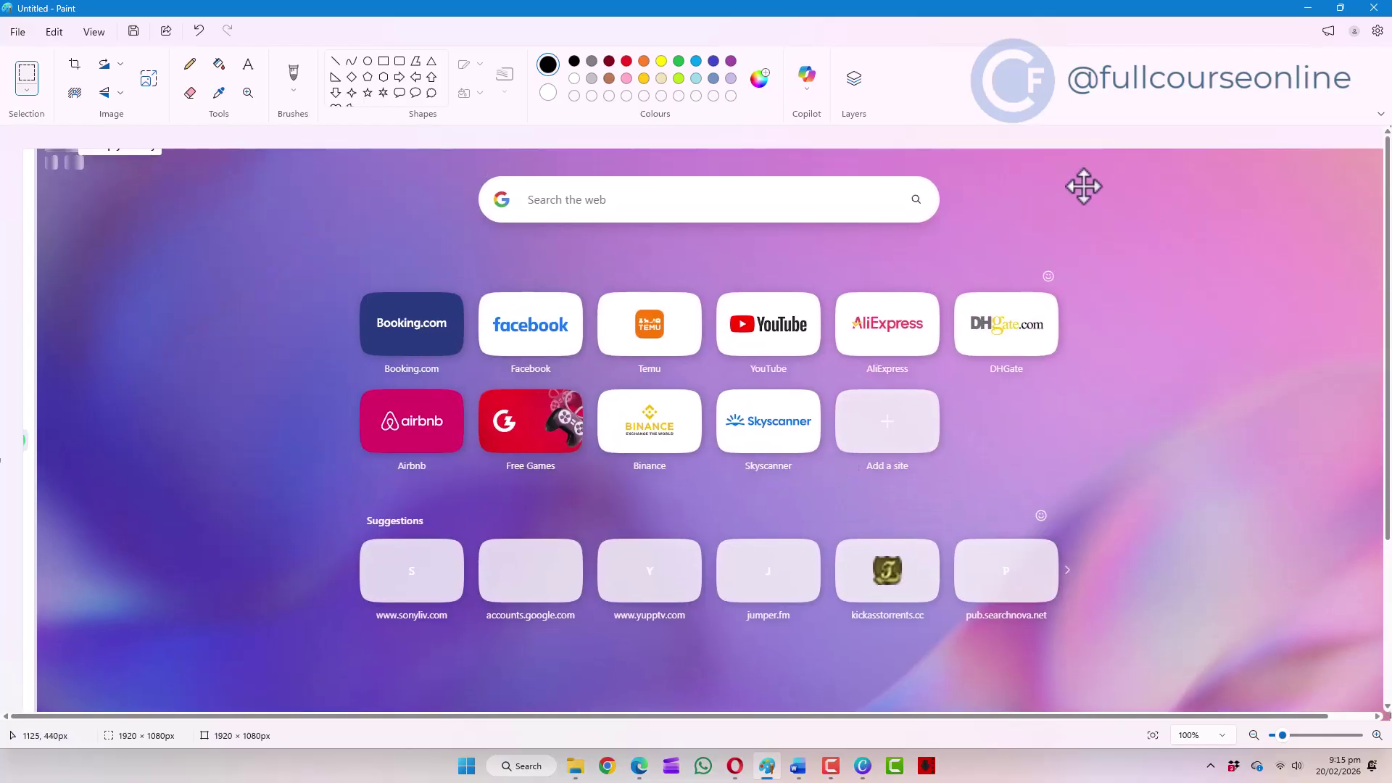
left_click(1309, 8)
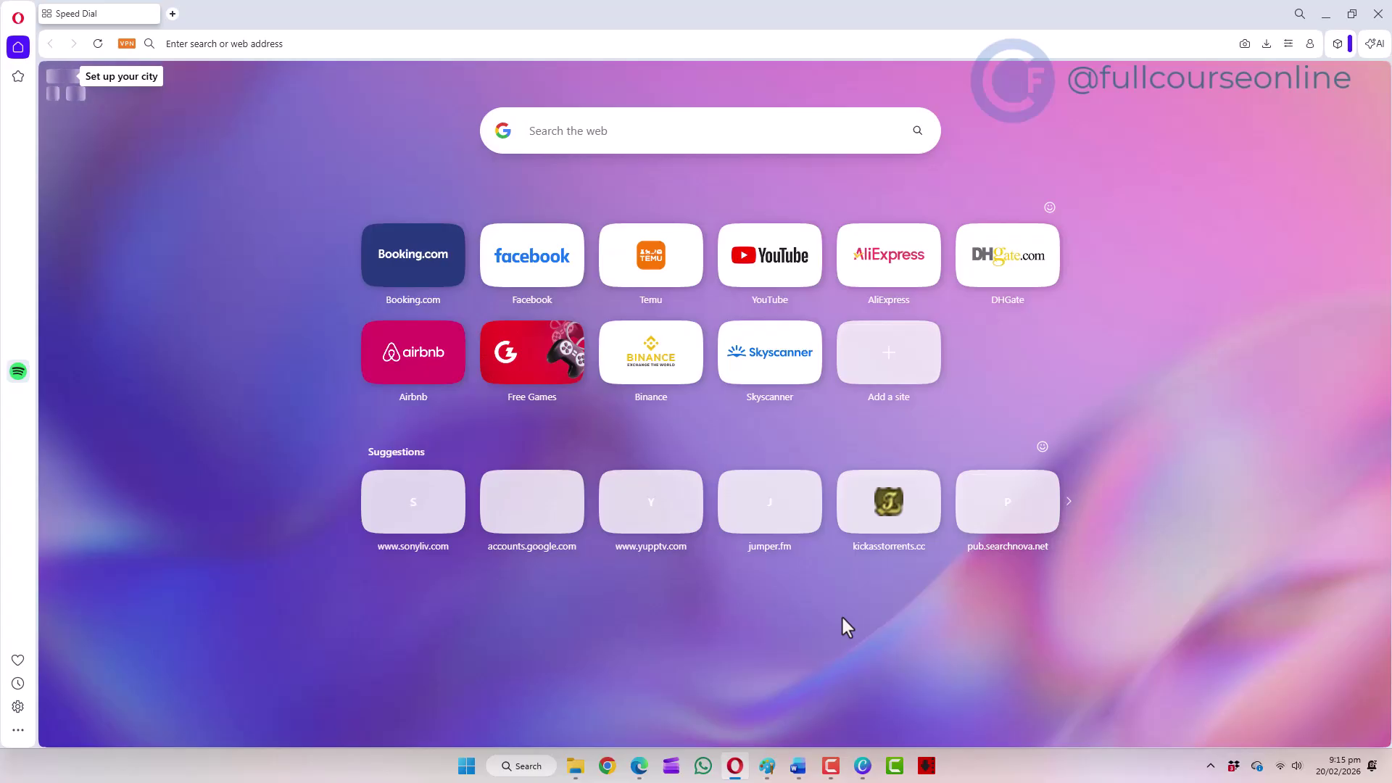
Capture a rectangular screen snip around the Booking.com, Facebook, Airbnb and Free Games tiles in Opera
key("super+shift+s")
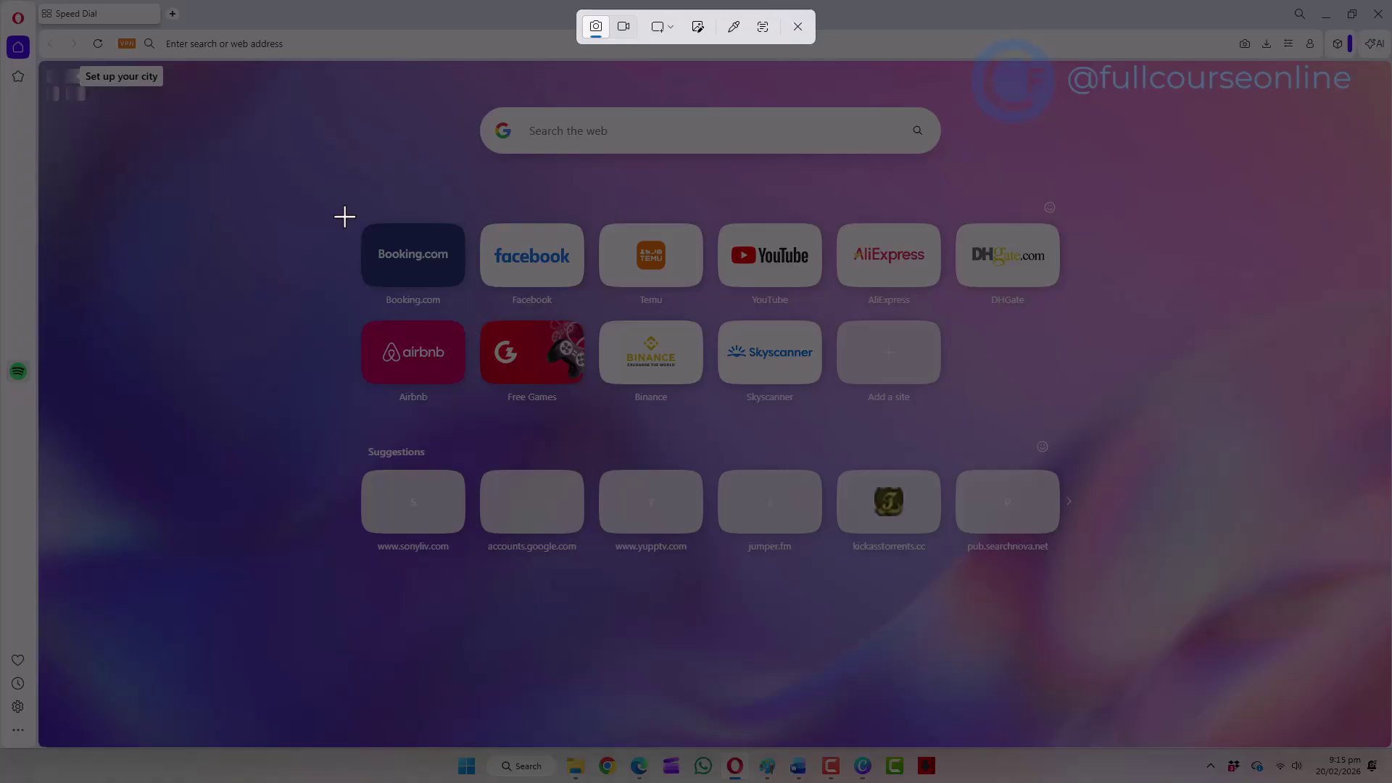
left_click_drag(345, 217, 595, 410)
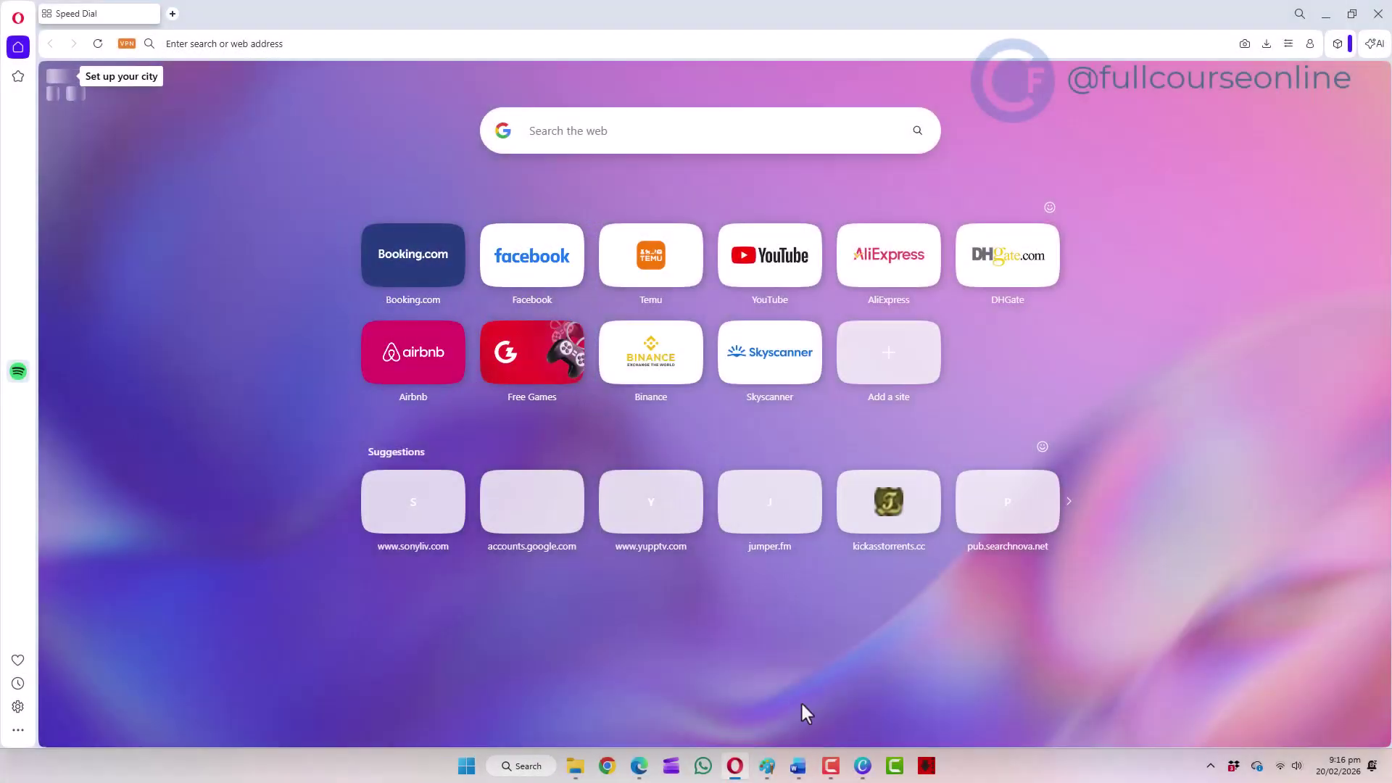
Start a new Paint canvas without saving the old image, paste the captured snip into it, and minimize Paint
left_click(769, 770)
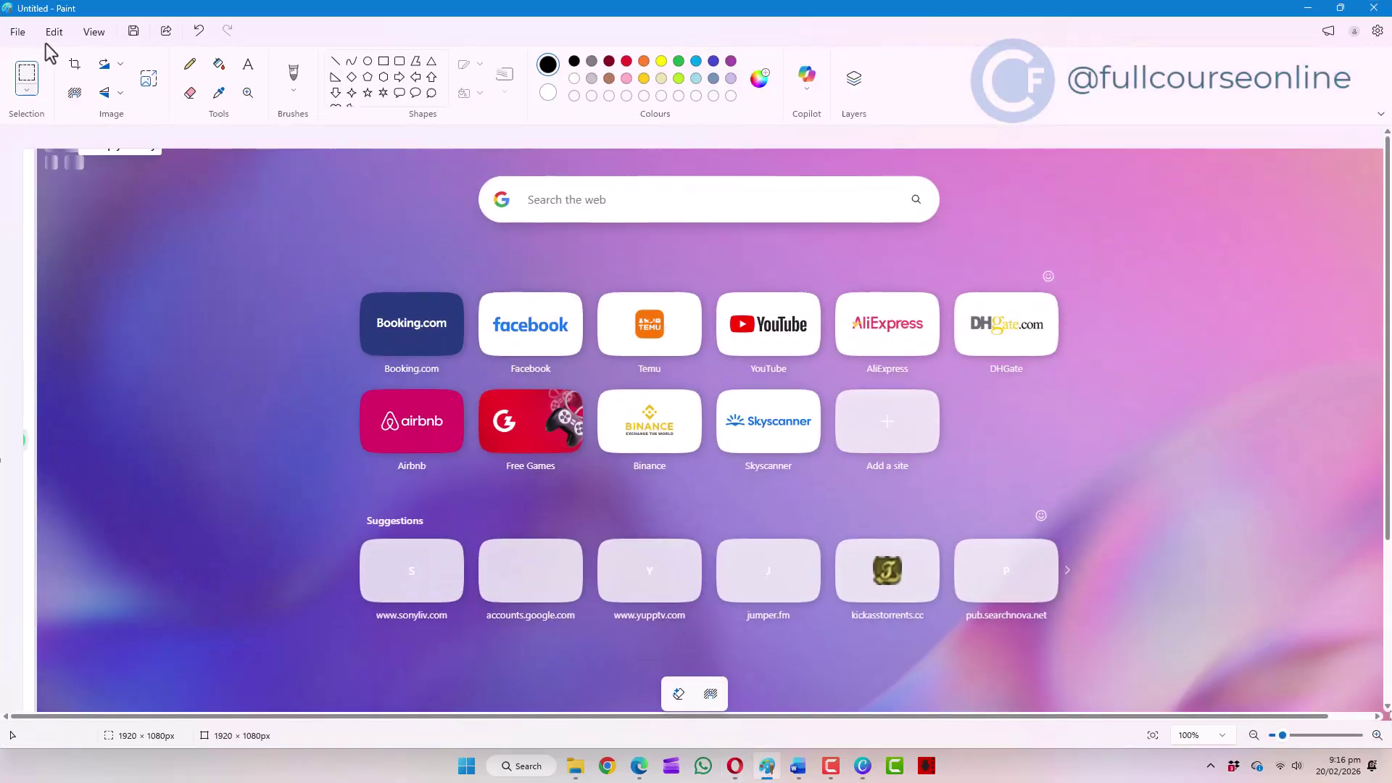
left_click(17, 33)
left_click(32, 320)
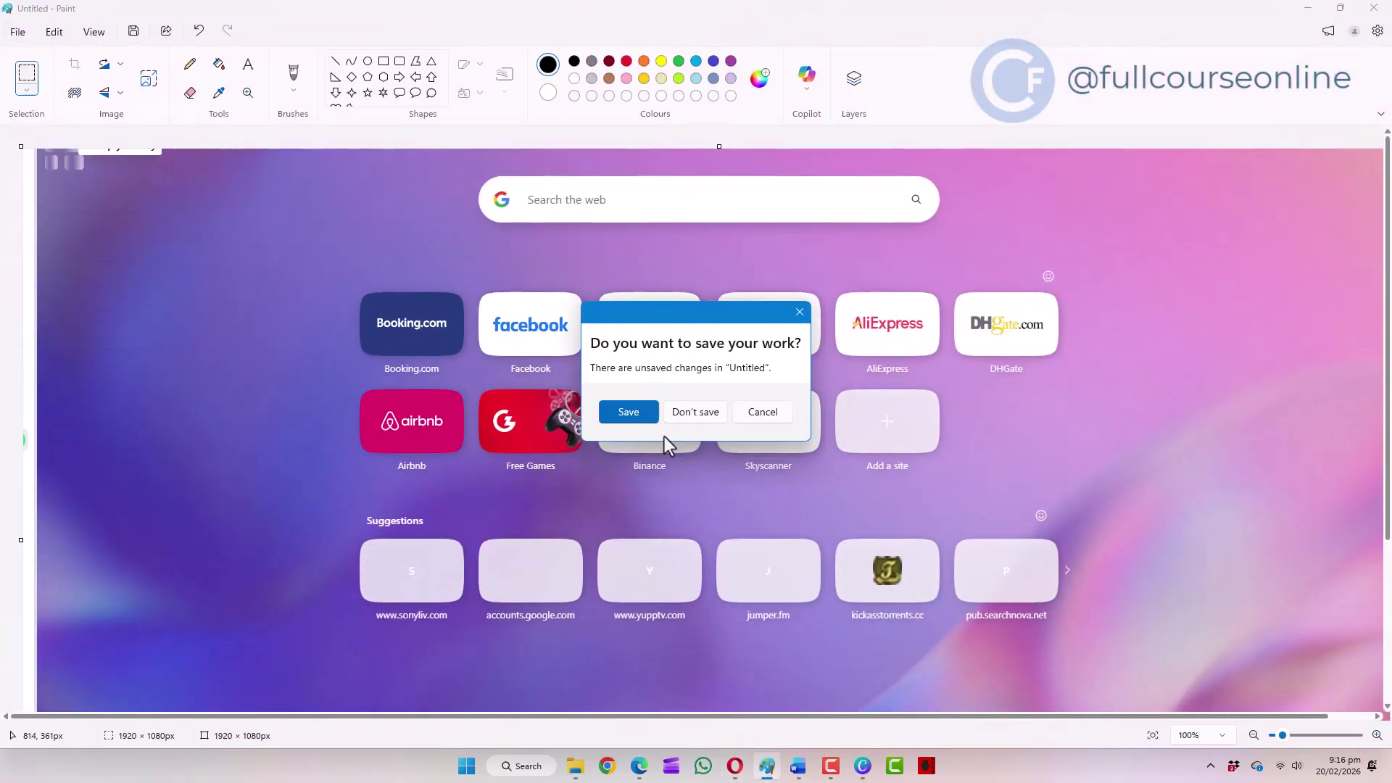
left_click(677, 415)
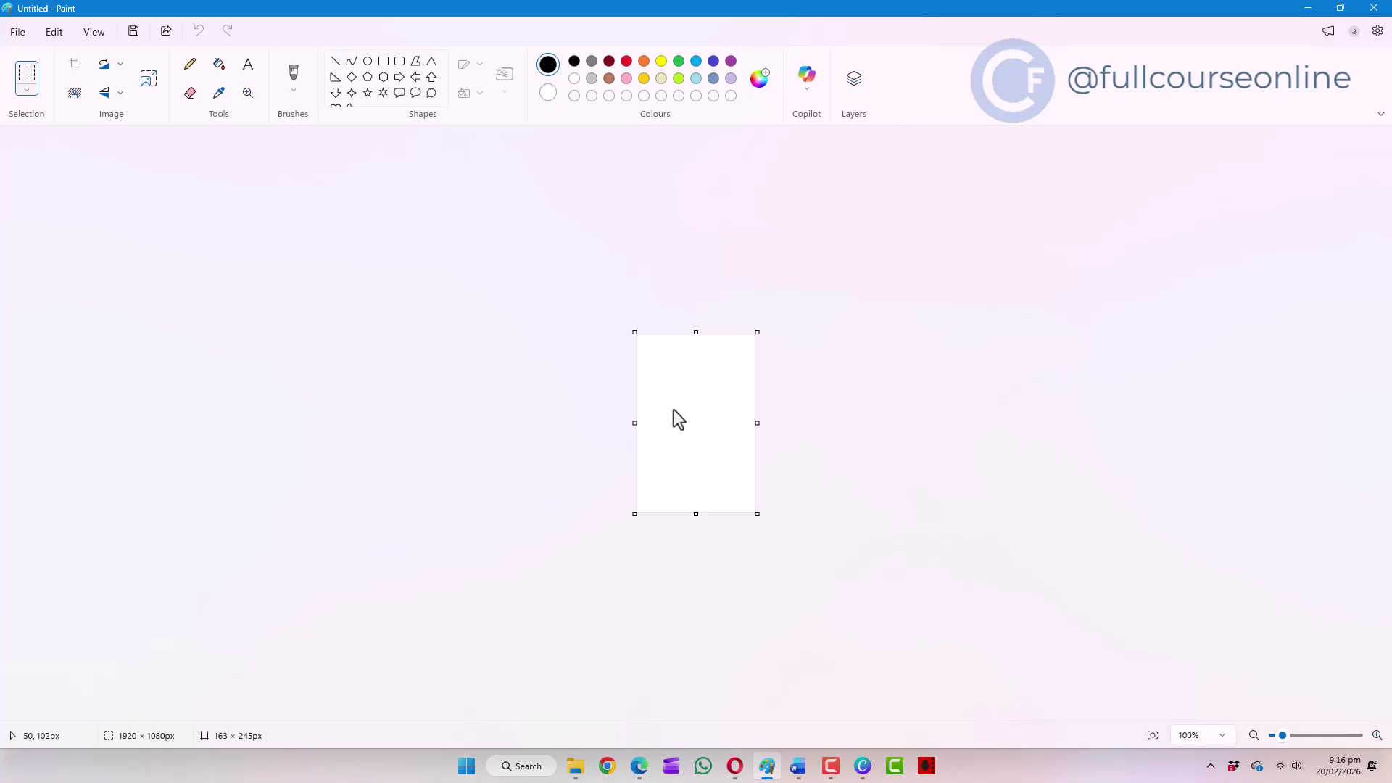
key("ctrl+v")
left_click(1308, 9)
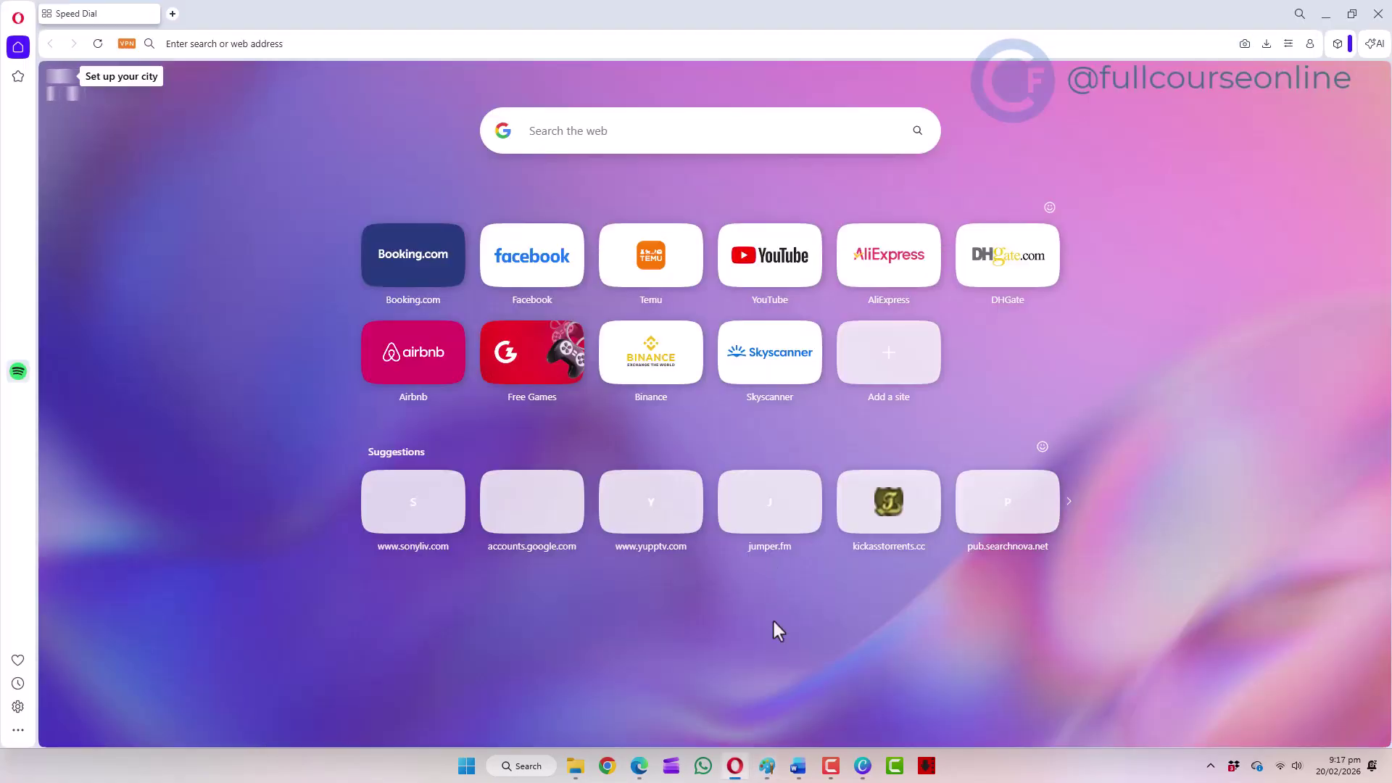
Lock the computer
key("super+l")
Restore the maximized Opera window to its smaller size and maximize it again, repeating the cycle
key("super+Down")
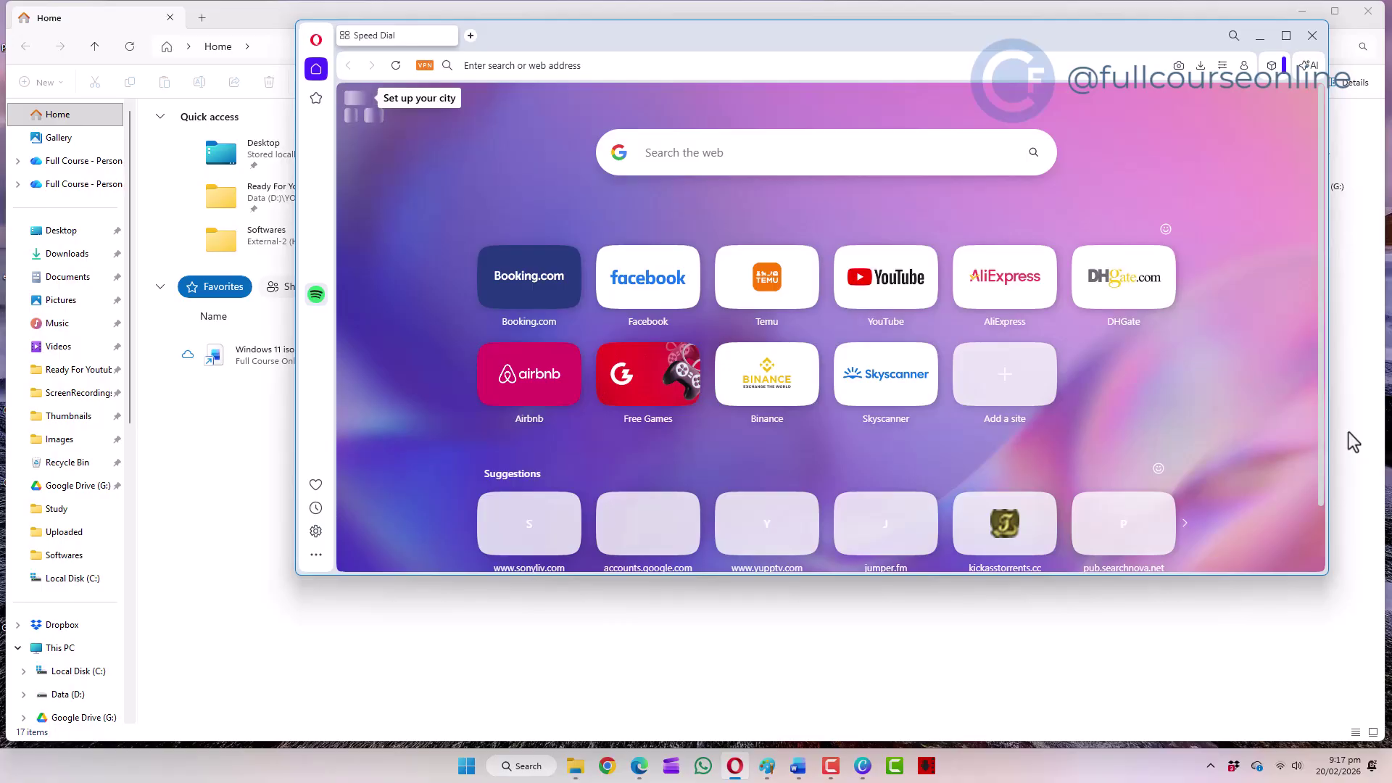
key("super+Up")
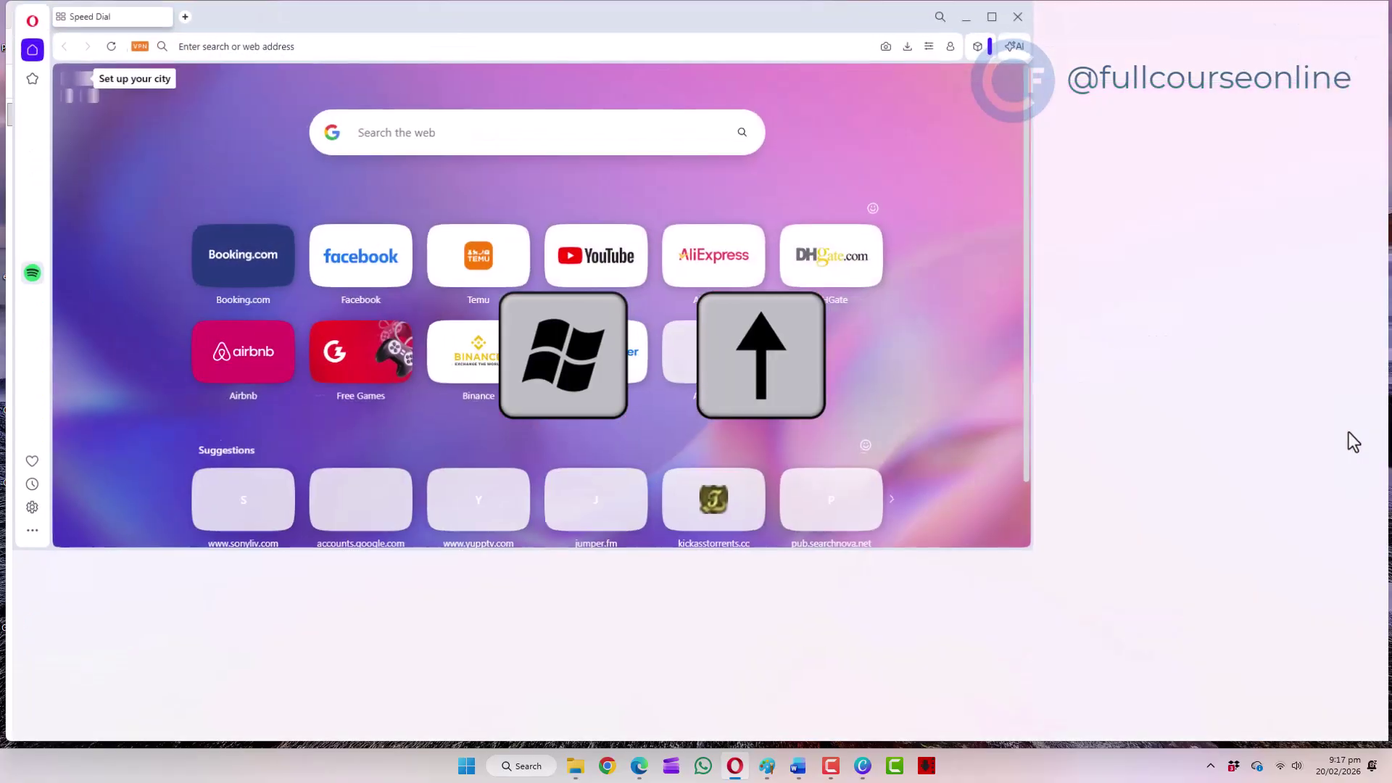
key("super+Down")
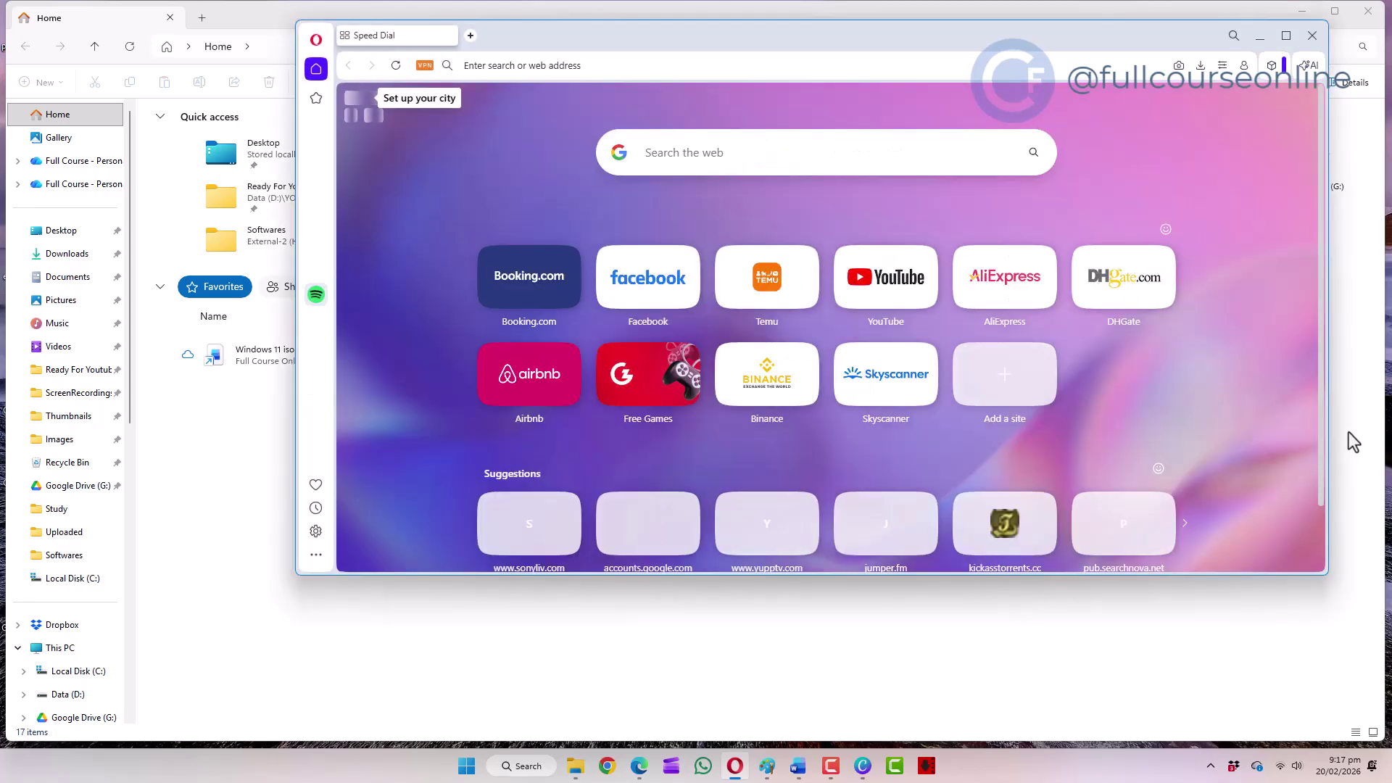
key("super+Up")
double_click(1169, 19)
Snap the Opera window to the left half and the right half of the screen, and maximize it again
key("super+Left")
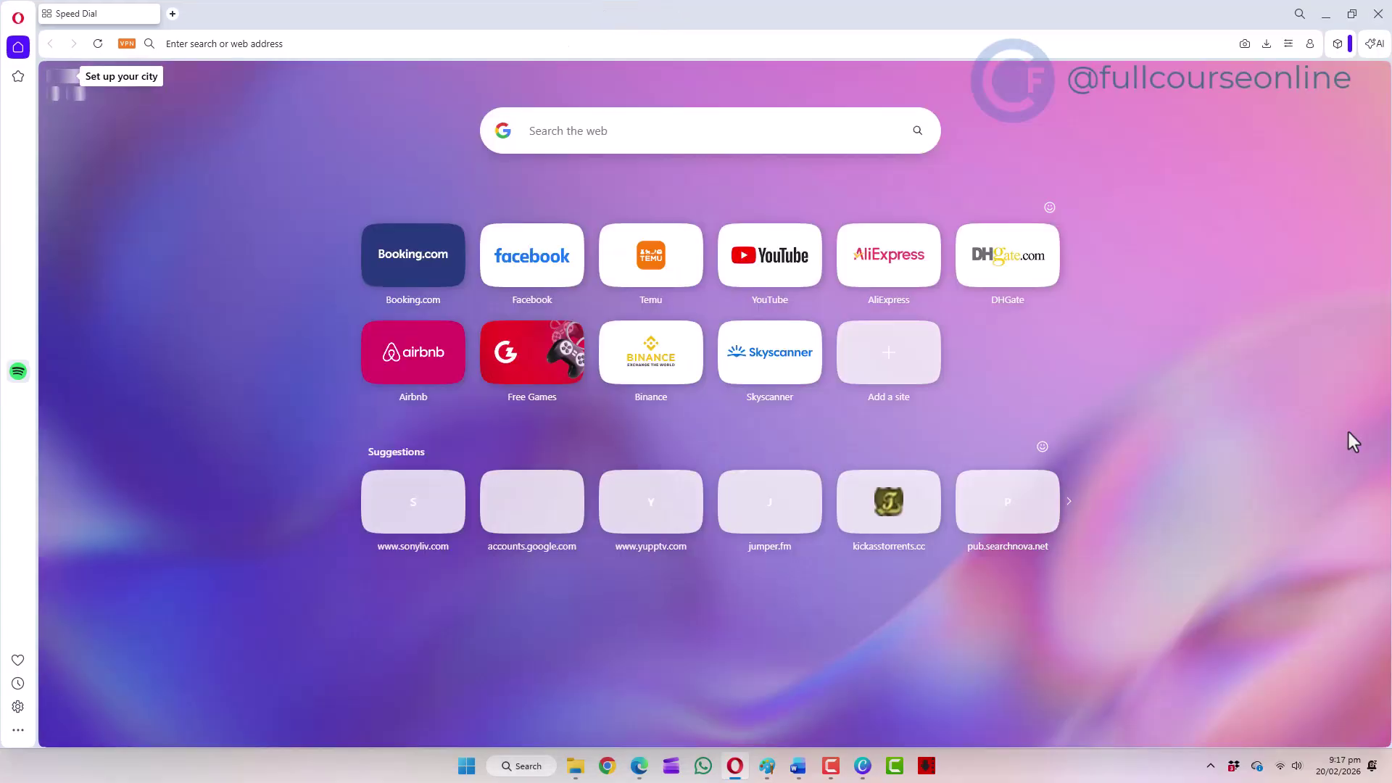
key("super+Right")
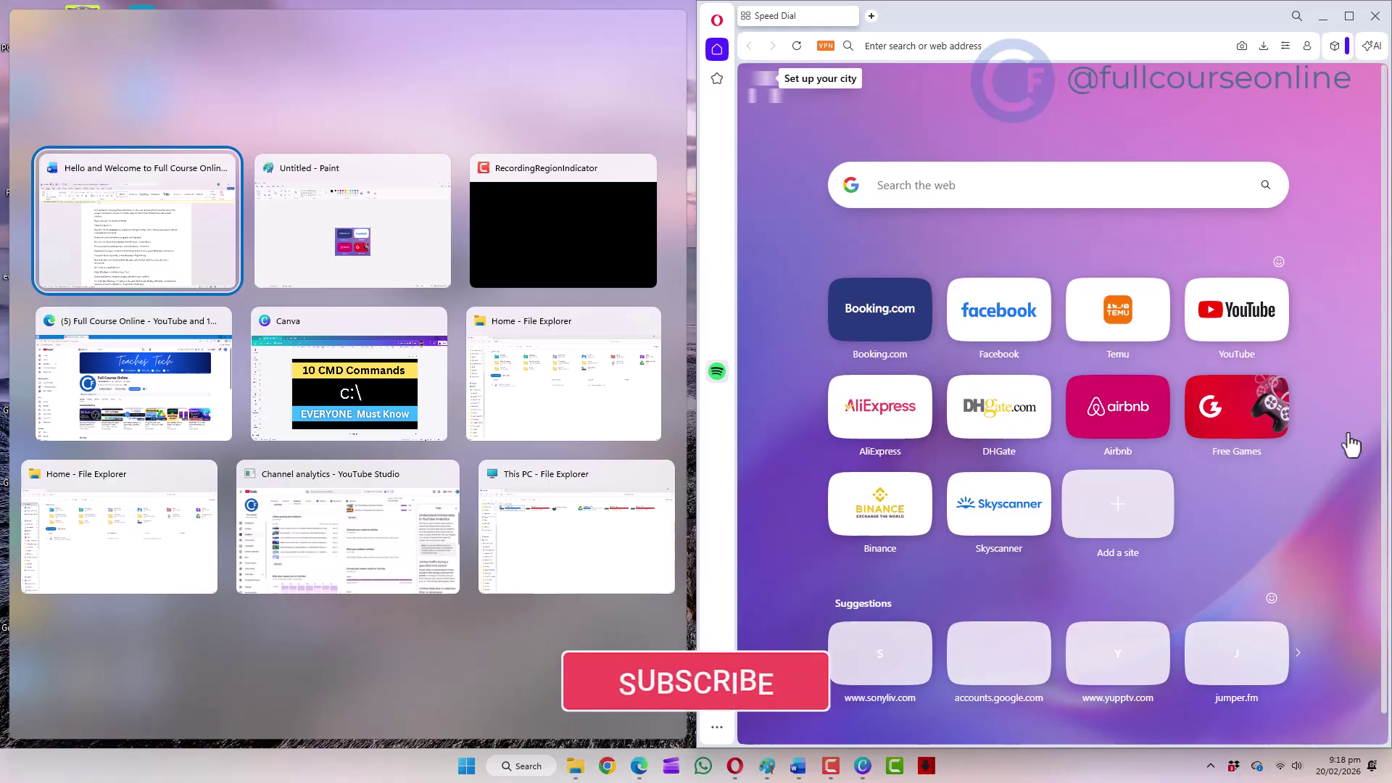
key("super+Up")
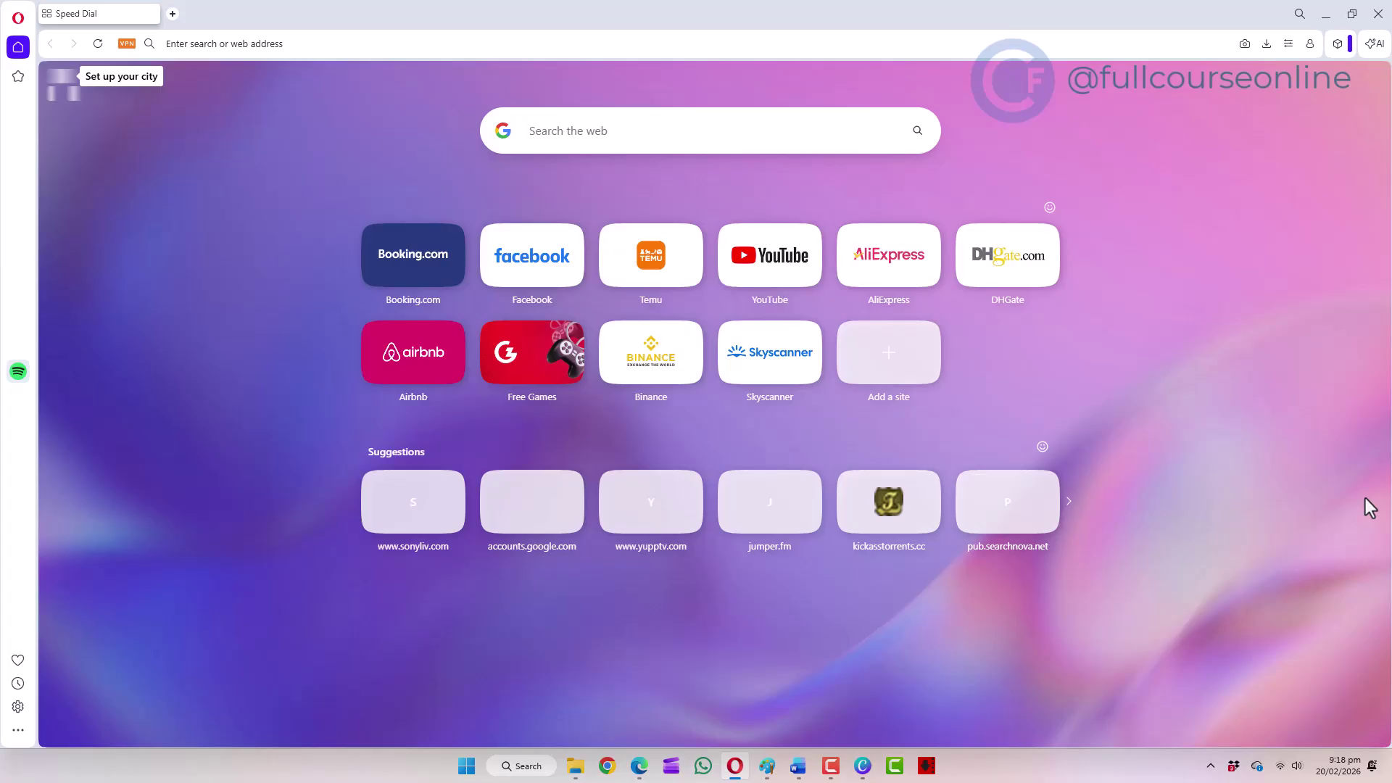
Switch to or launch the first, second, fourth, sixth and seventh taskbar apps in turn, from File Explorer and Chrome to Clipchamp, Opera and Paint
key("super+1")
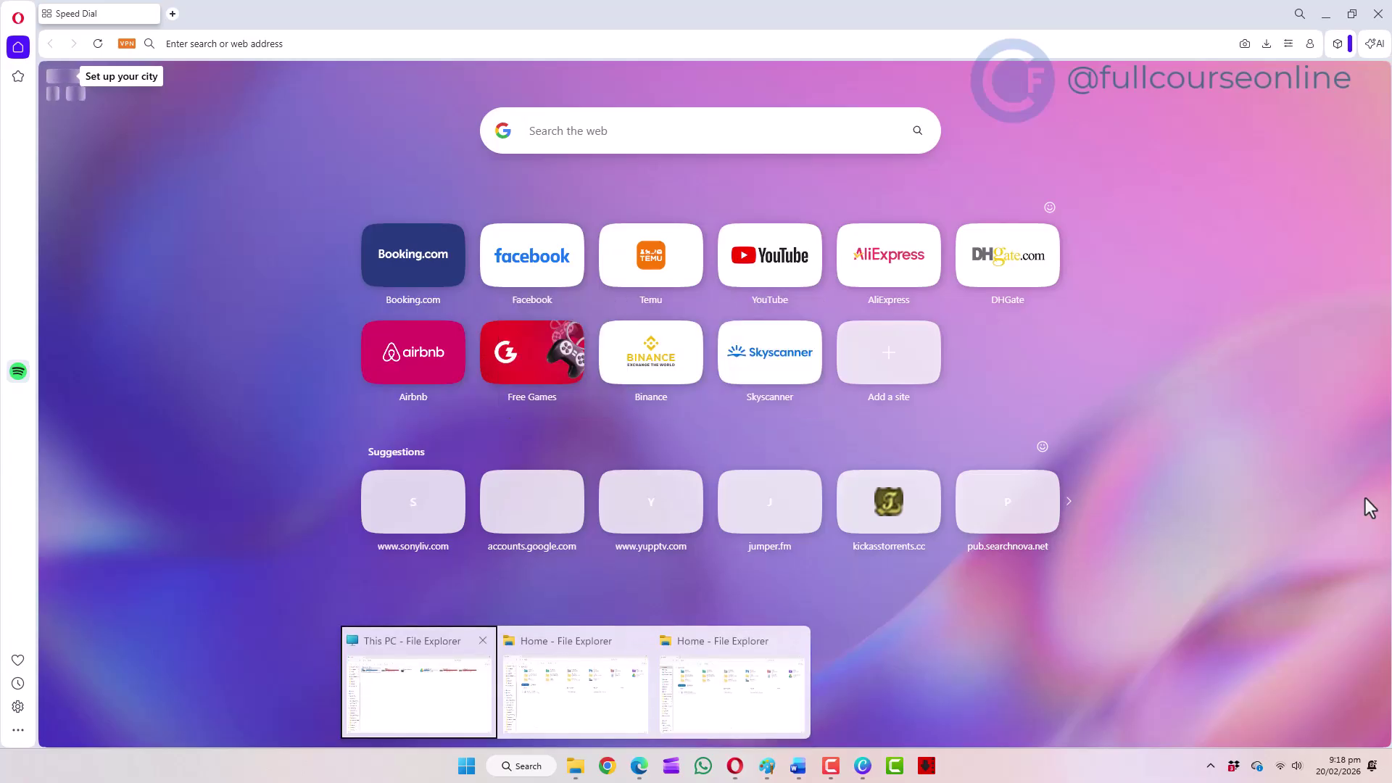
key("super+2")
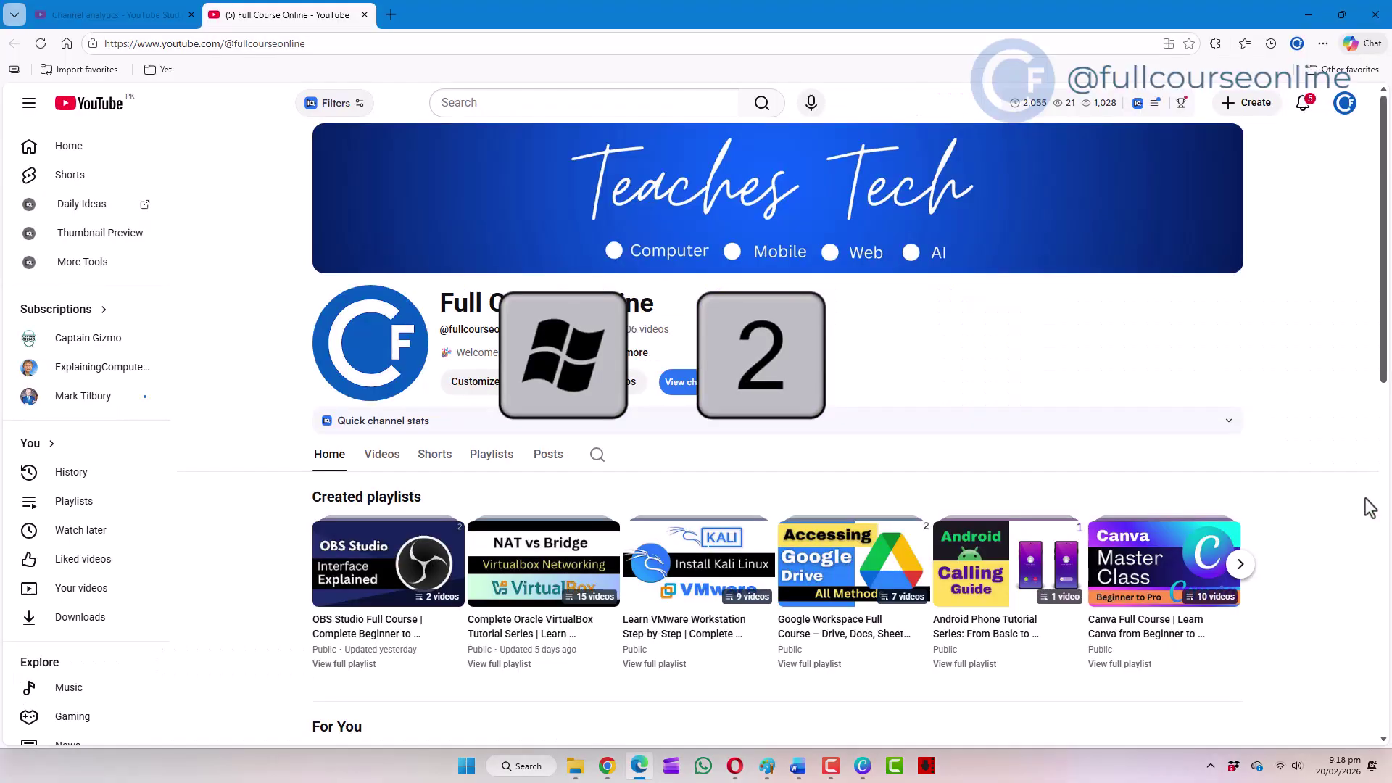
key("super+4")
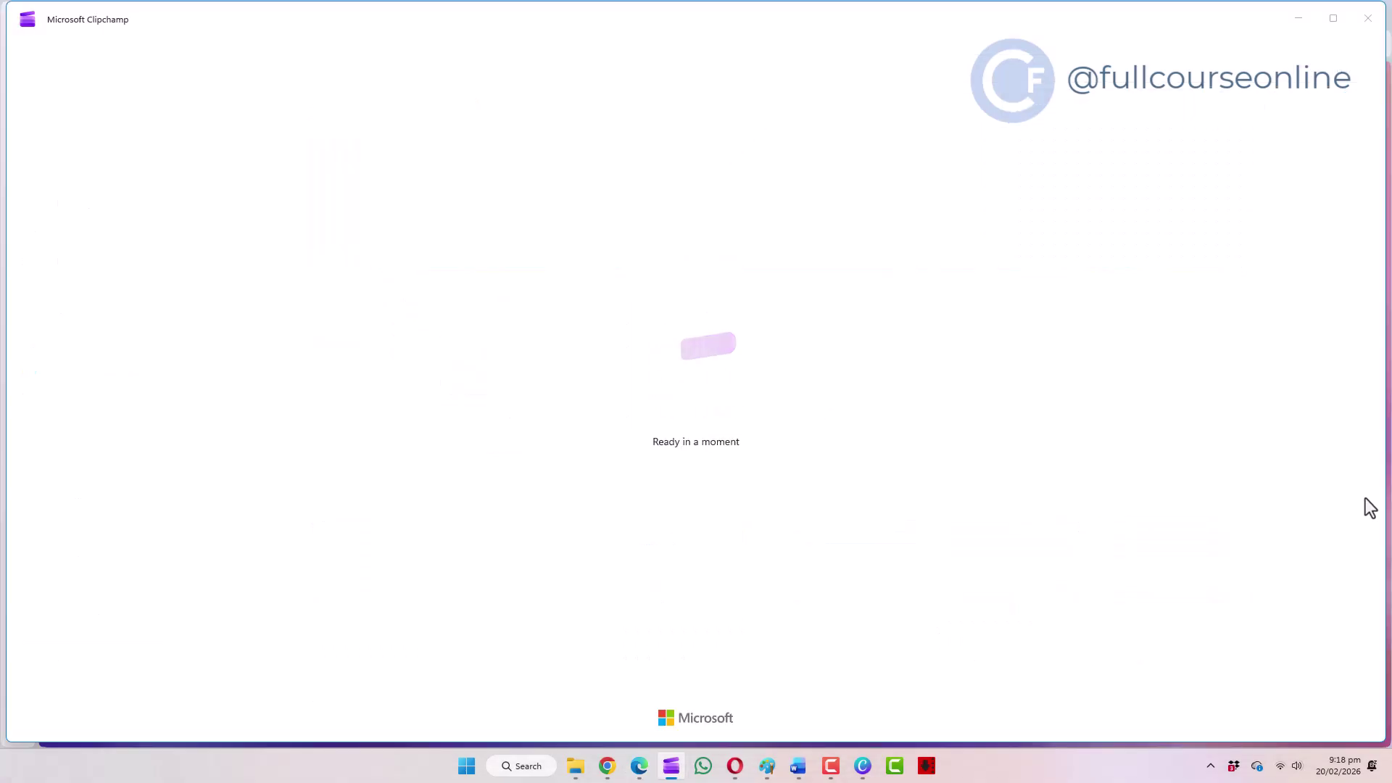
key("super+6")
key("super+7")
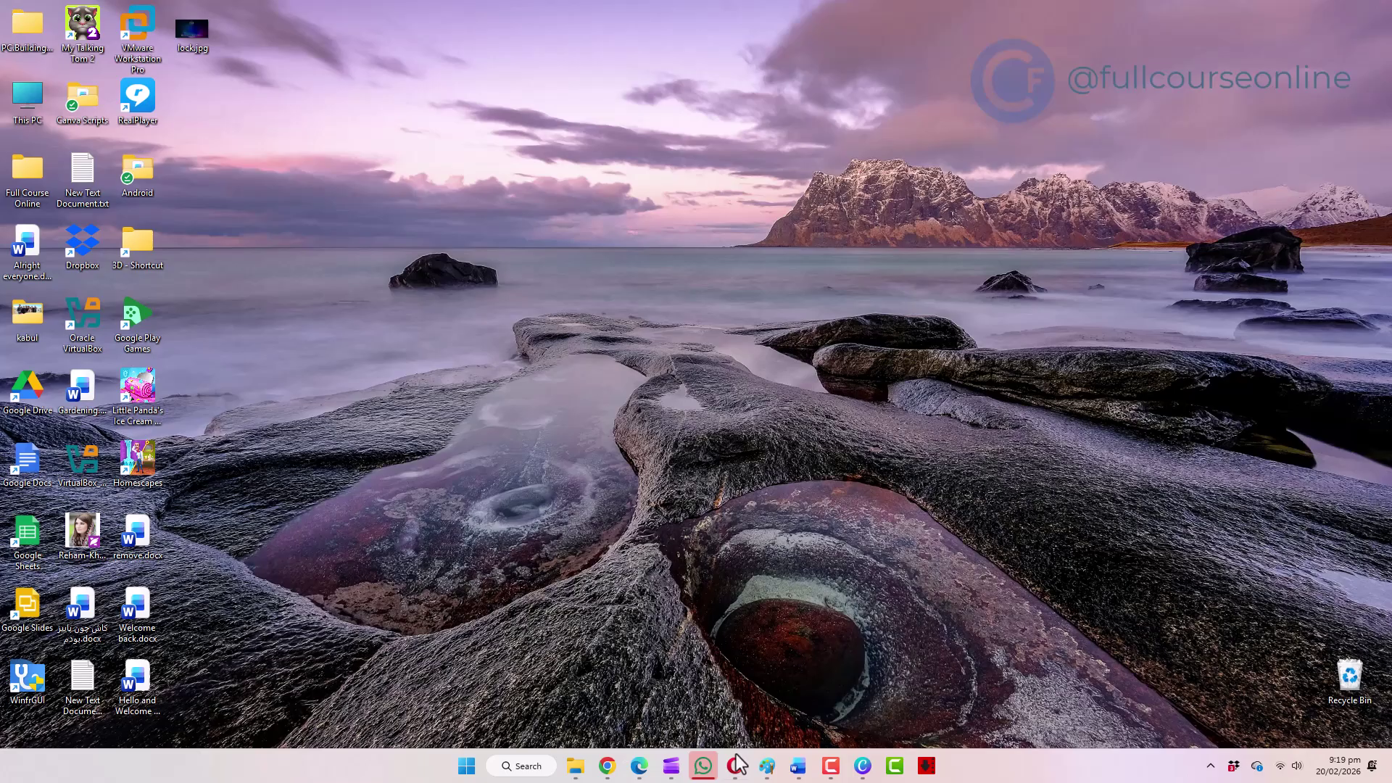
Open Windows Settings and bring up the clipboard history over it
key("super+i")
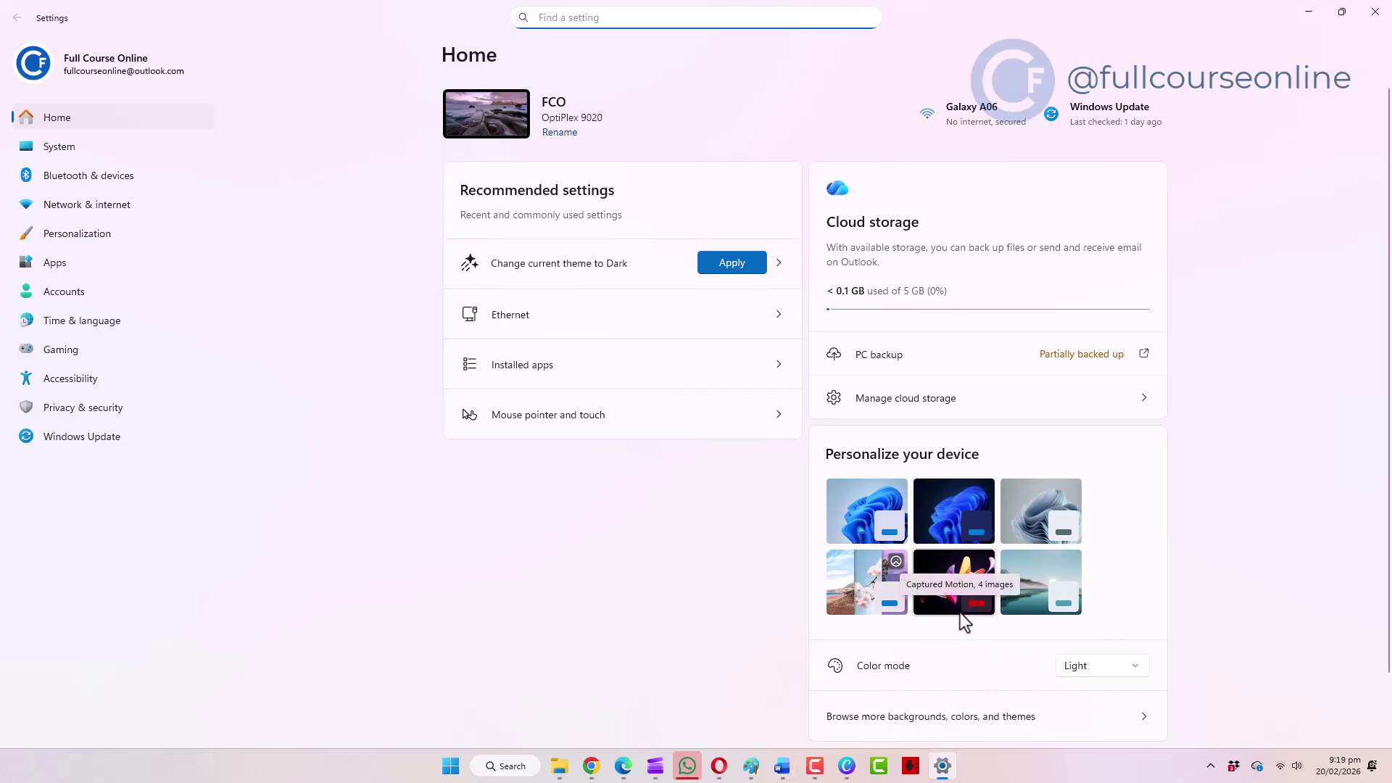
key("super+v")
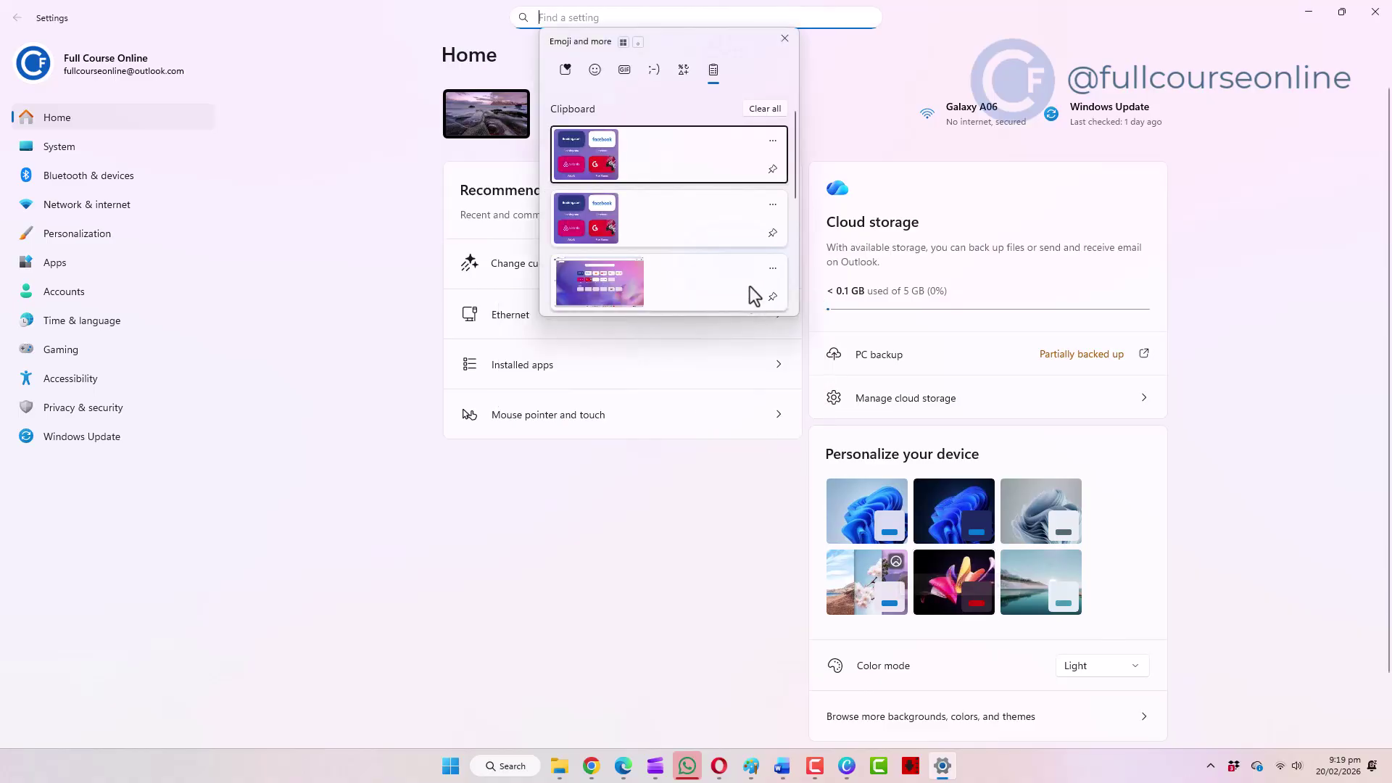
Look through the copied items in the clipboard history and close the clipboard panel
scroll(749, 282, "down", 3)
scroll(748, 266, "up", 5)
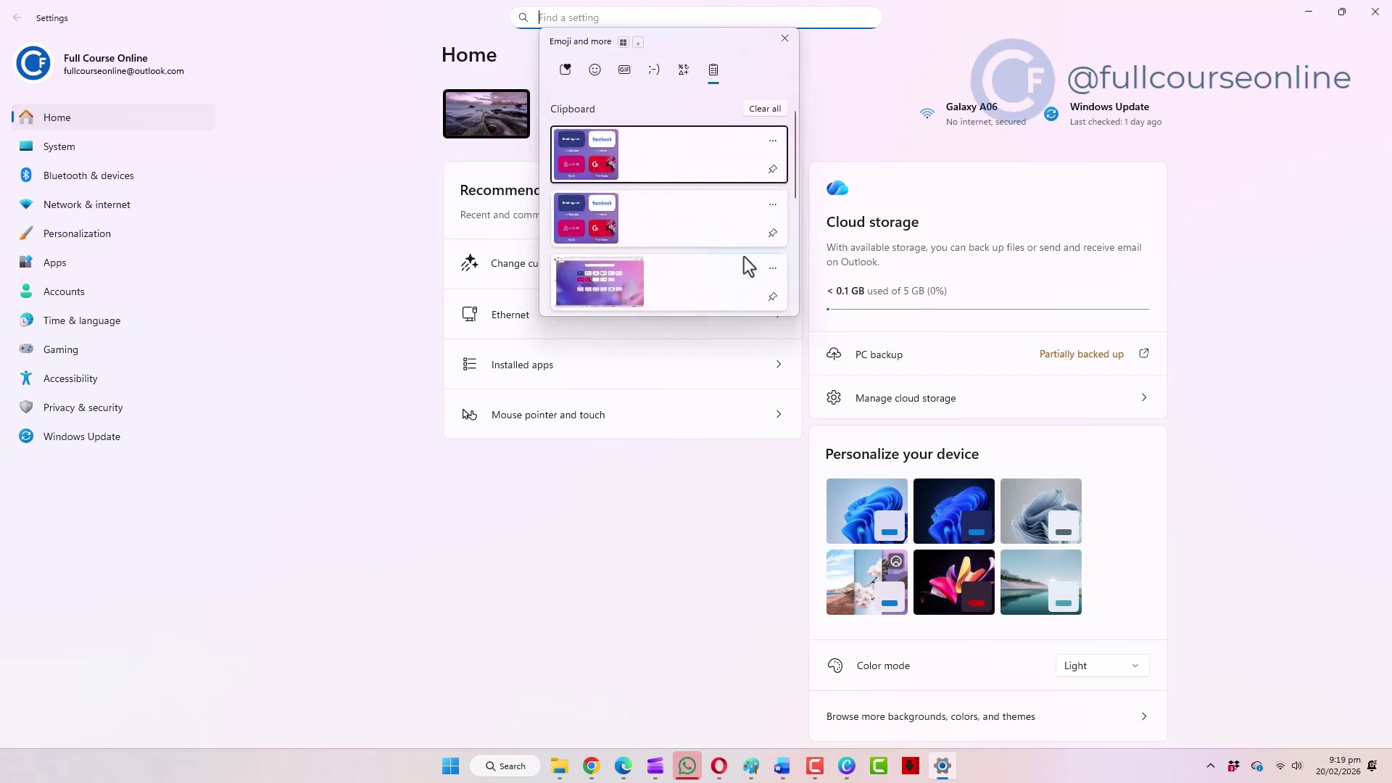
left_click(747, 510)
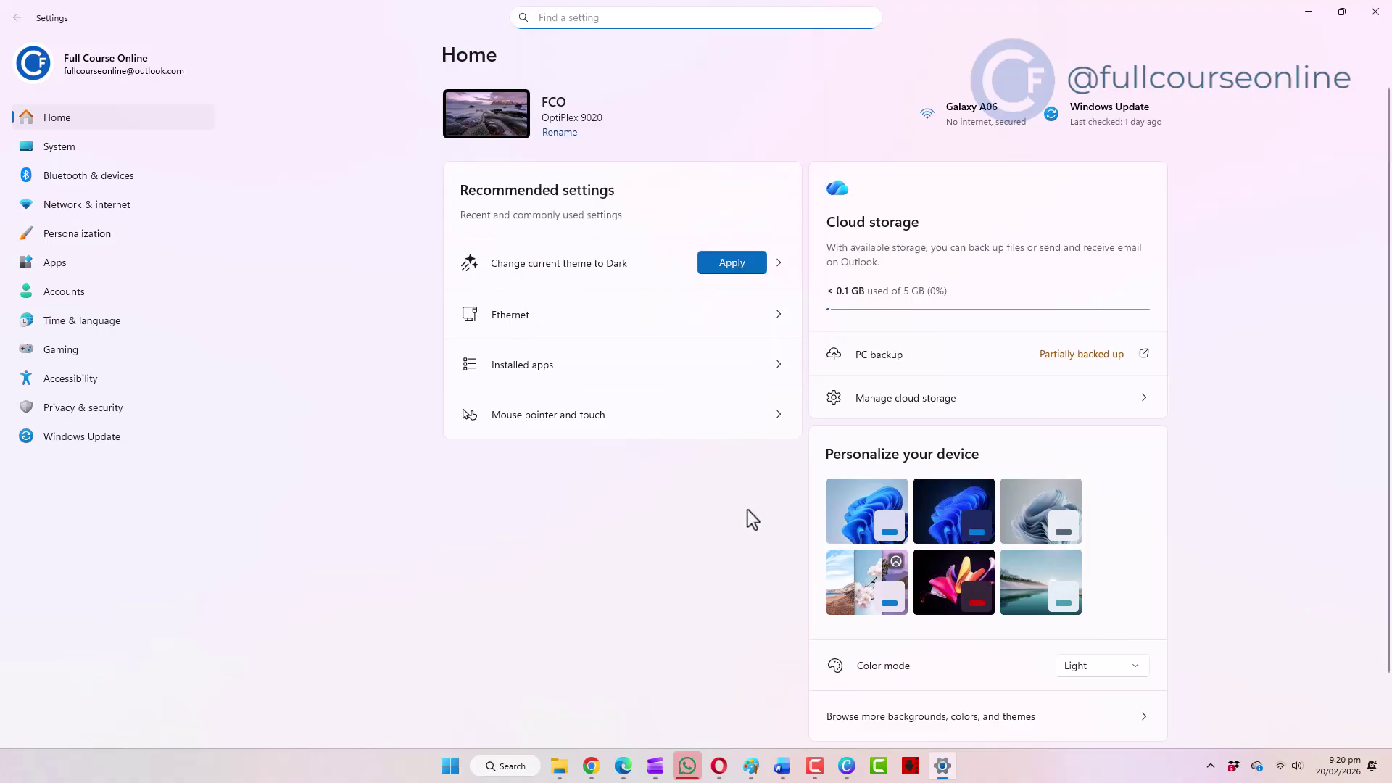
Bring up the quick-link menu over Settings, minimize the Settings window, and show and dismiss that menu over the desktop
key("super+x")
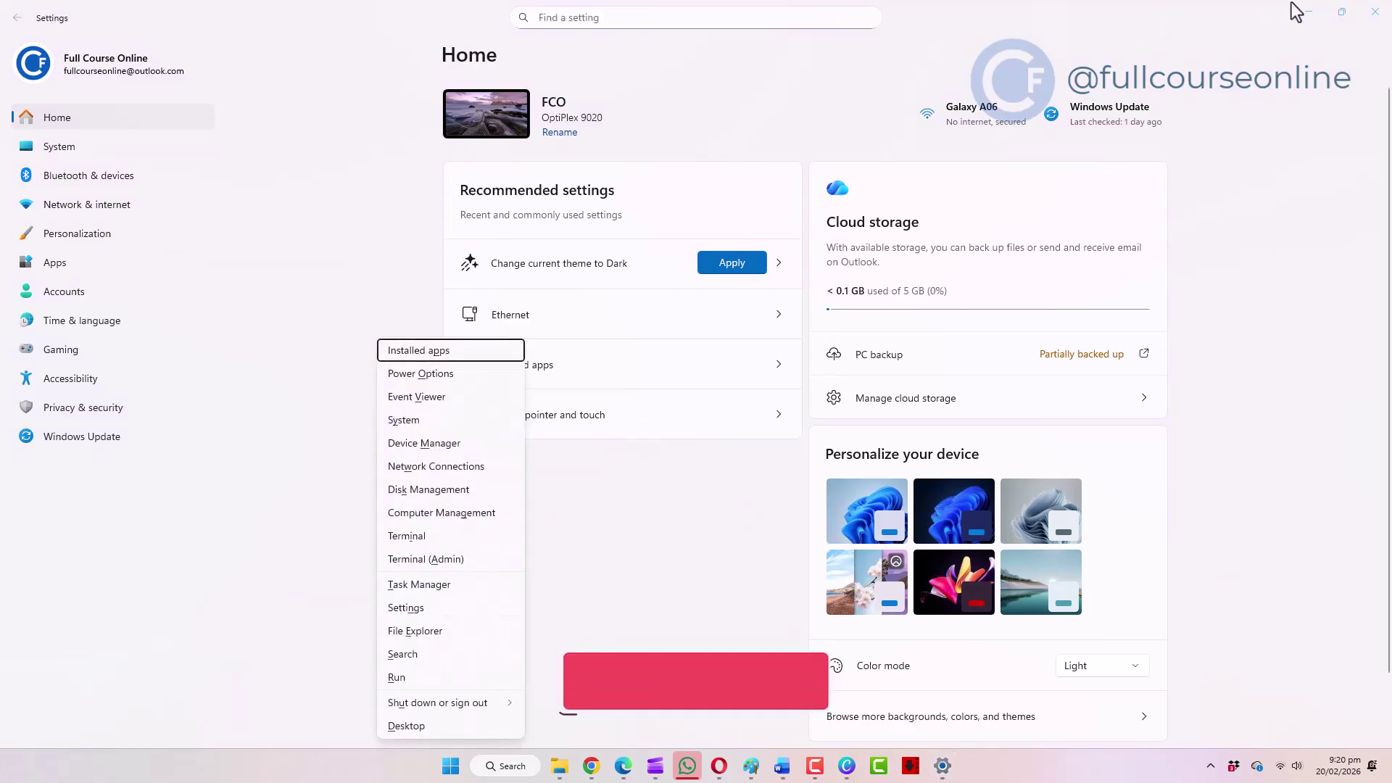
left_click(1309, 13)
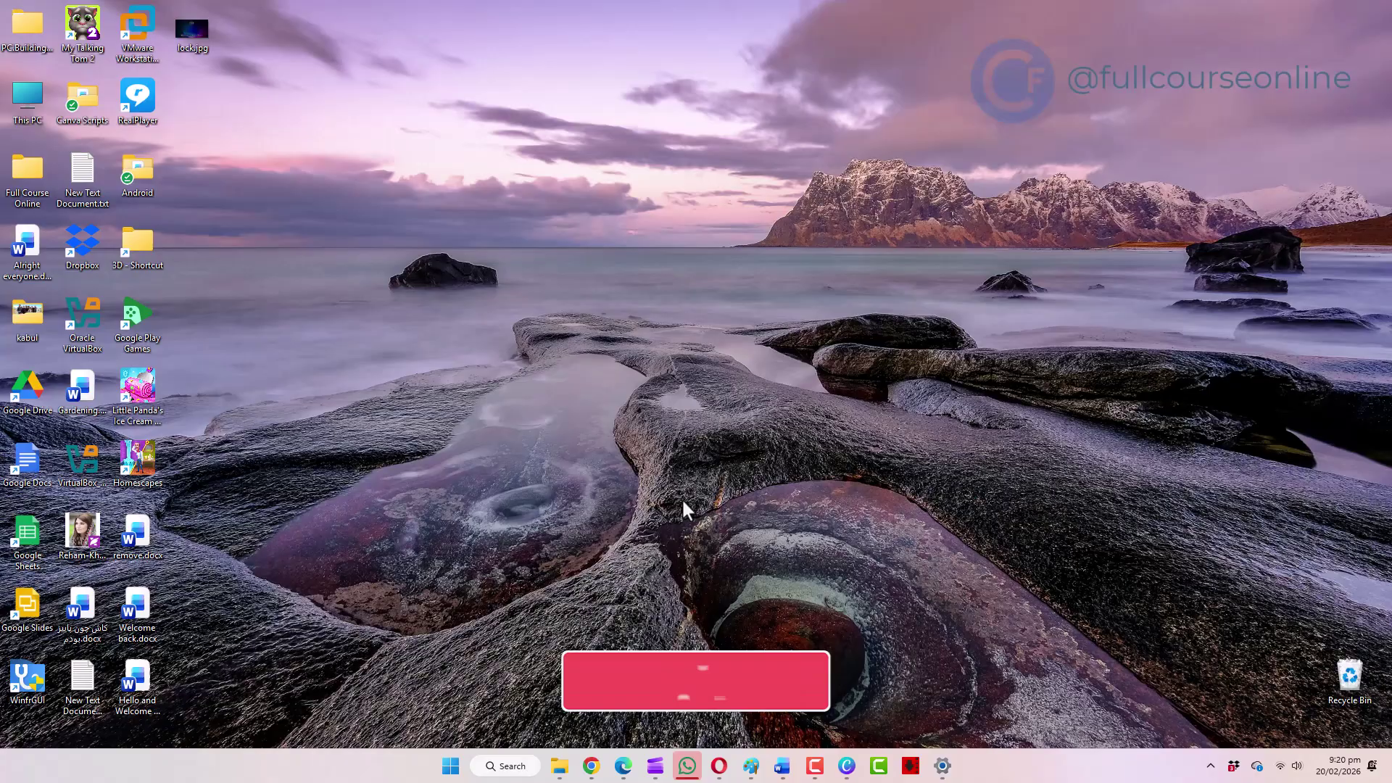
key("super+x")
key("super+x")
key("super+x")
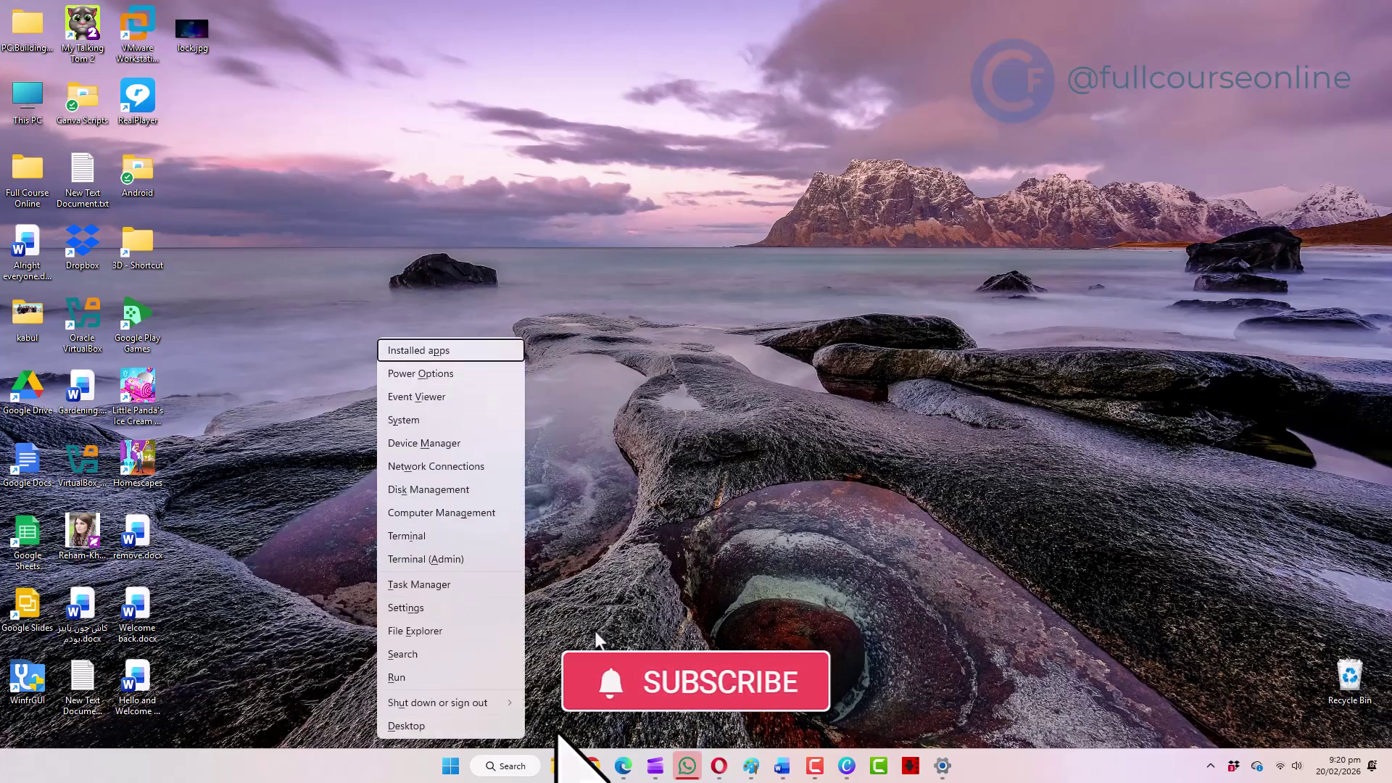
left_click(704, 624)
Open Power Options, Event Viewer and Device Manager in turn through the quick-link menu
key("super+x")
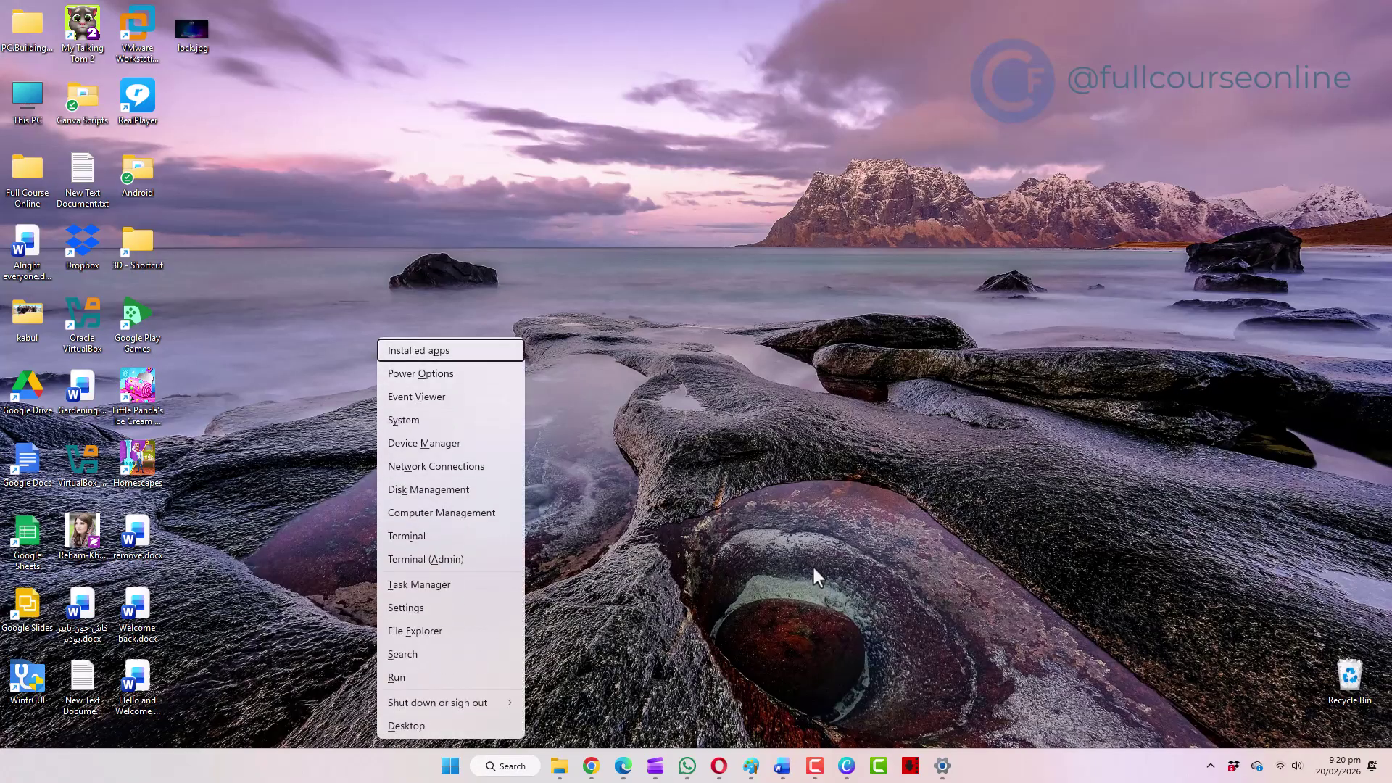
key("o")
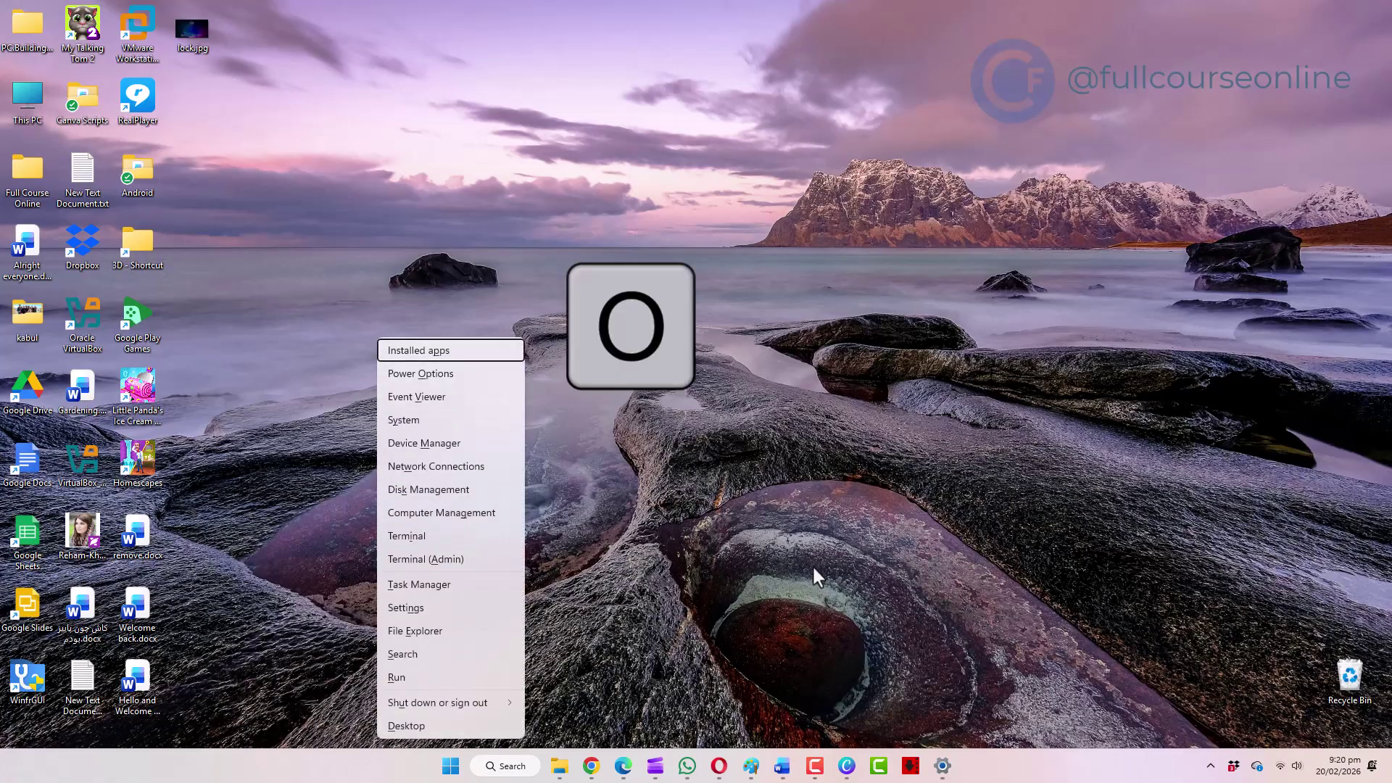
key("super+x")
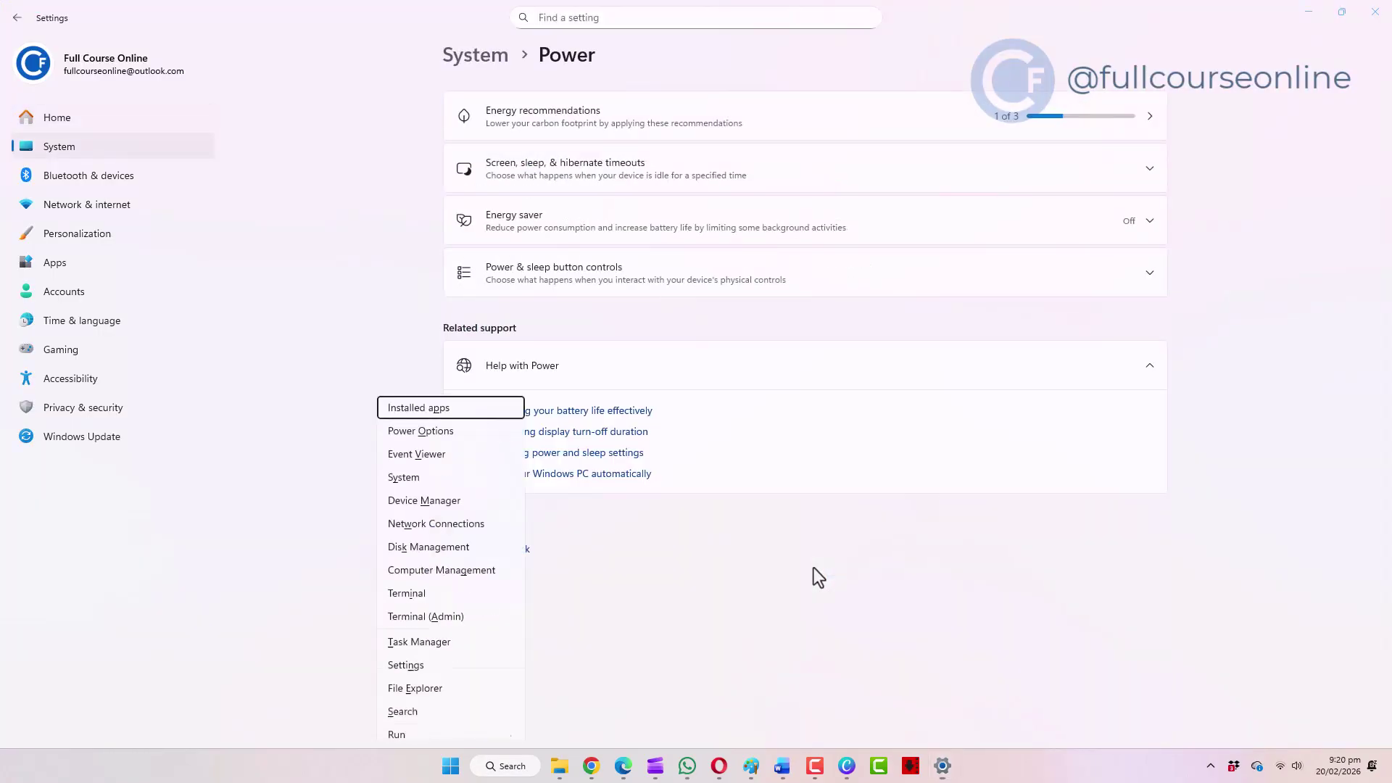
key("v")
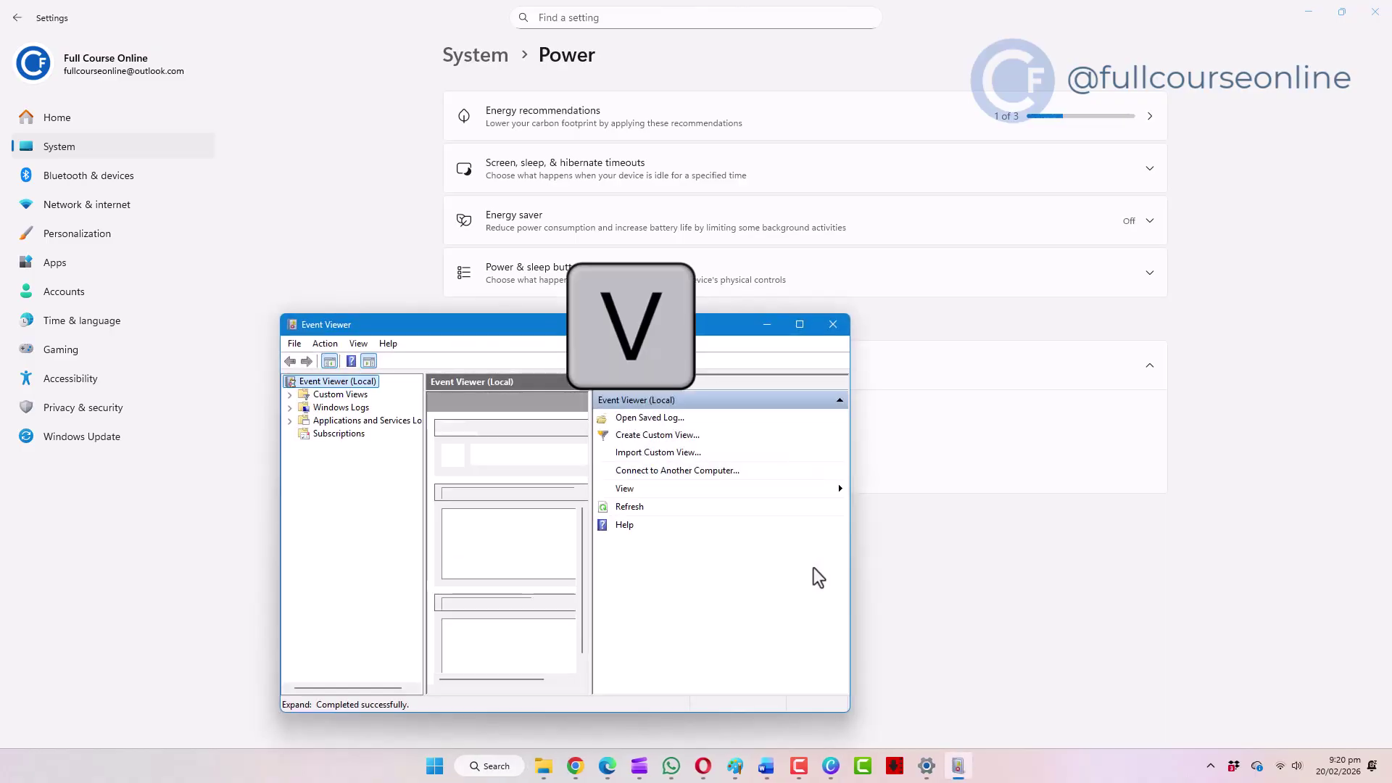
key("super+x")
key("m")
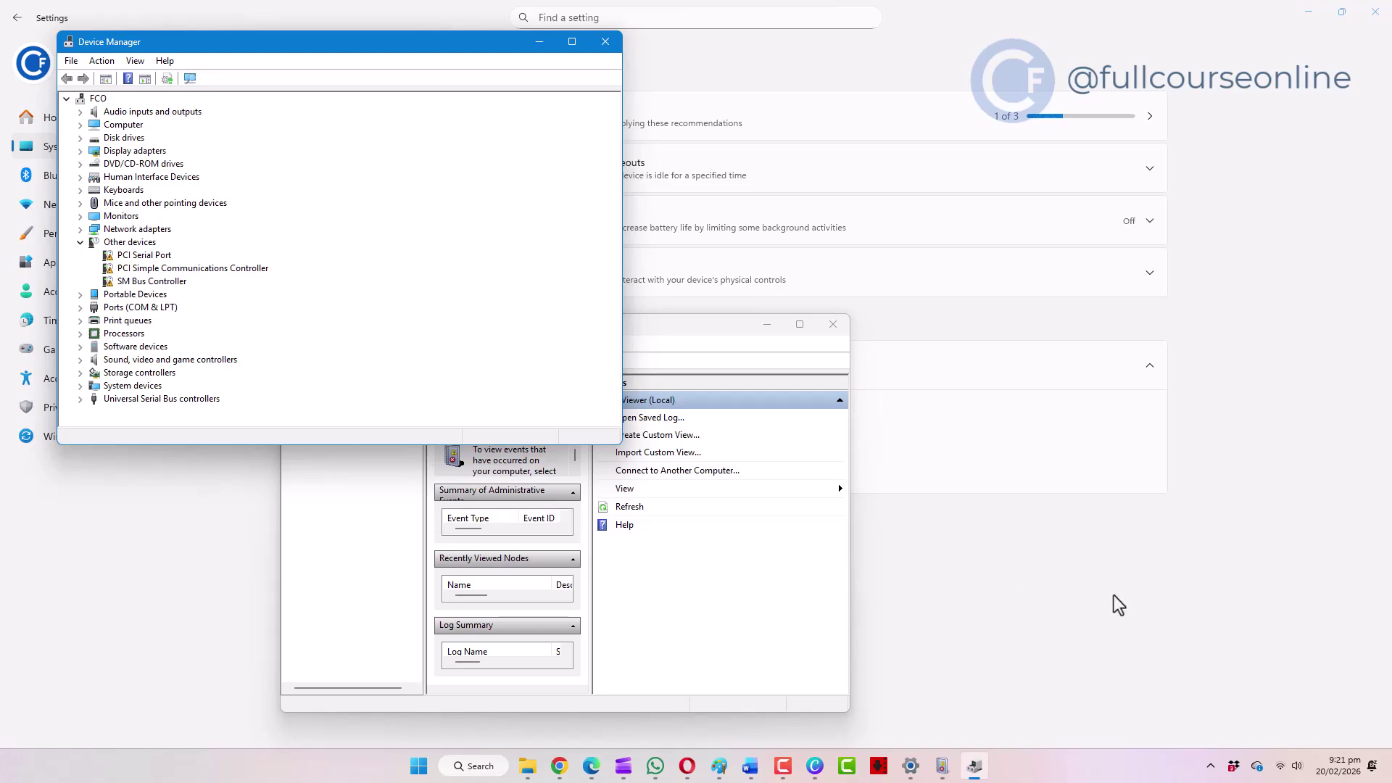
Bring up the Run dialog and return to the Device Manager window without running a command
key("super+r")
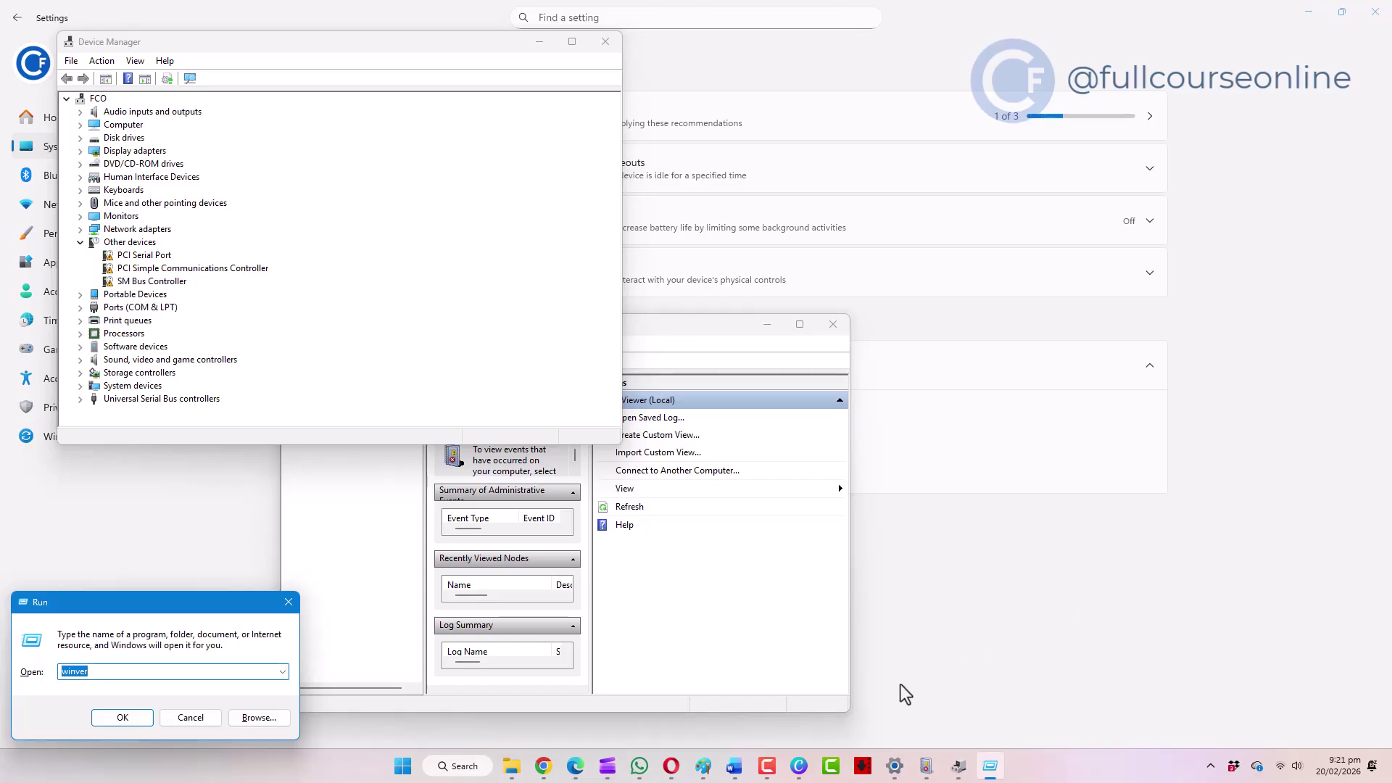
key("Escape")
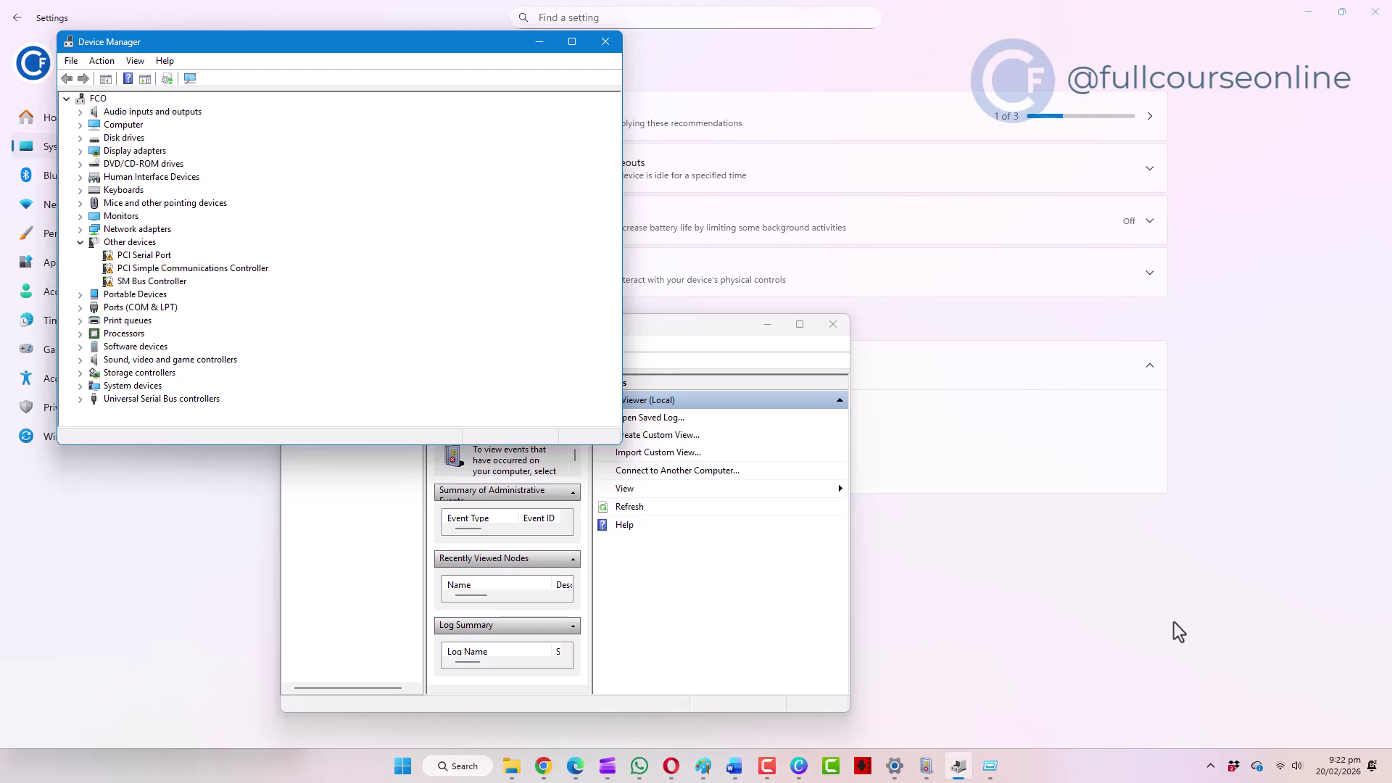
Create three new virtual desktops in succession
key("super+ctrl+d")
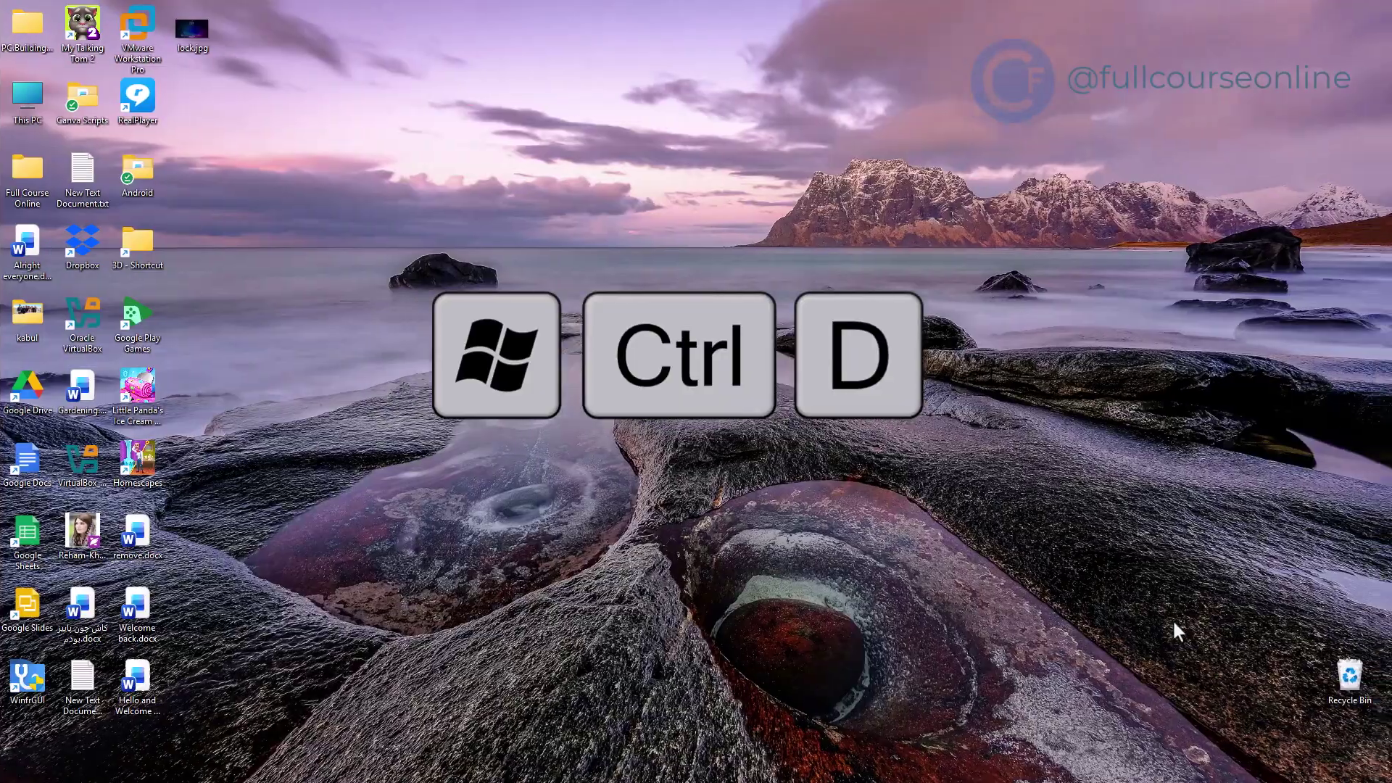
key("super+ctrl+d")
key("super+ctrl+d")
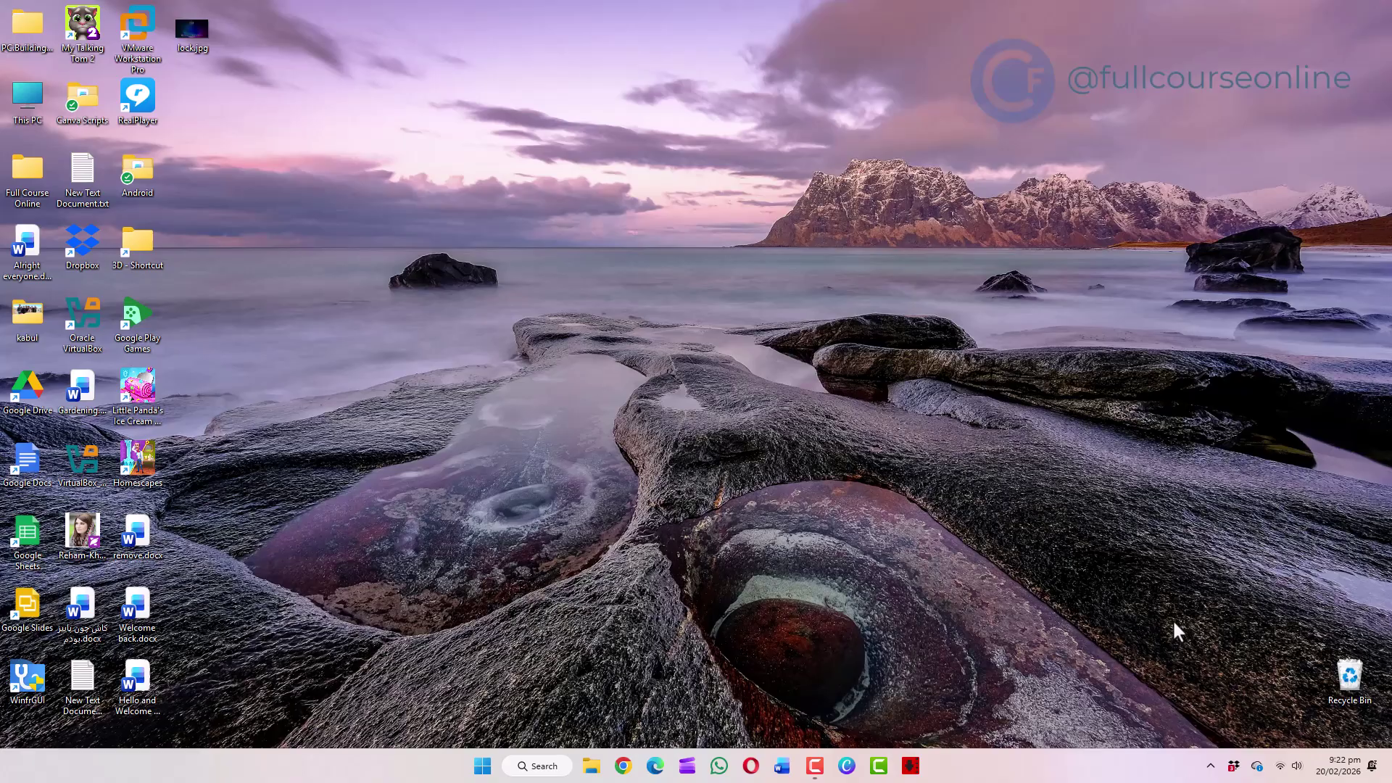
Switch back through the virtual desktops one by one to Desktop 1, and close the extra virtual desktops
key("super+ctrl+Left")
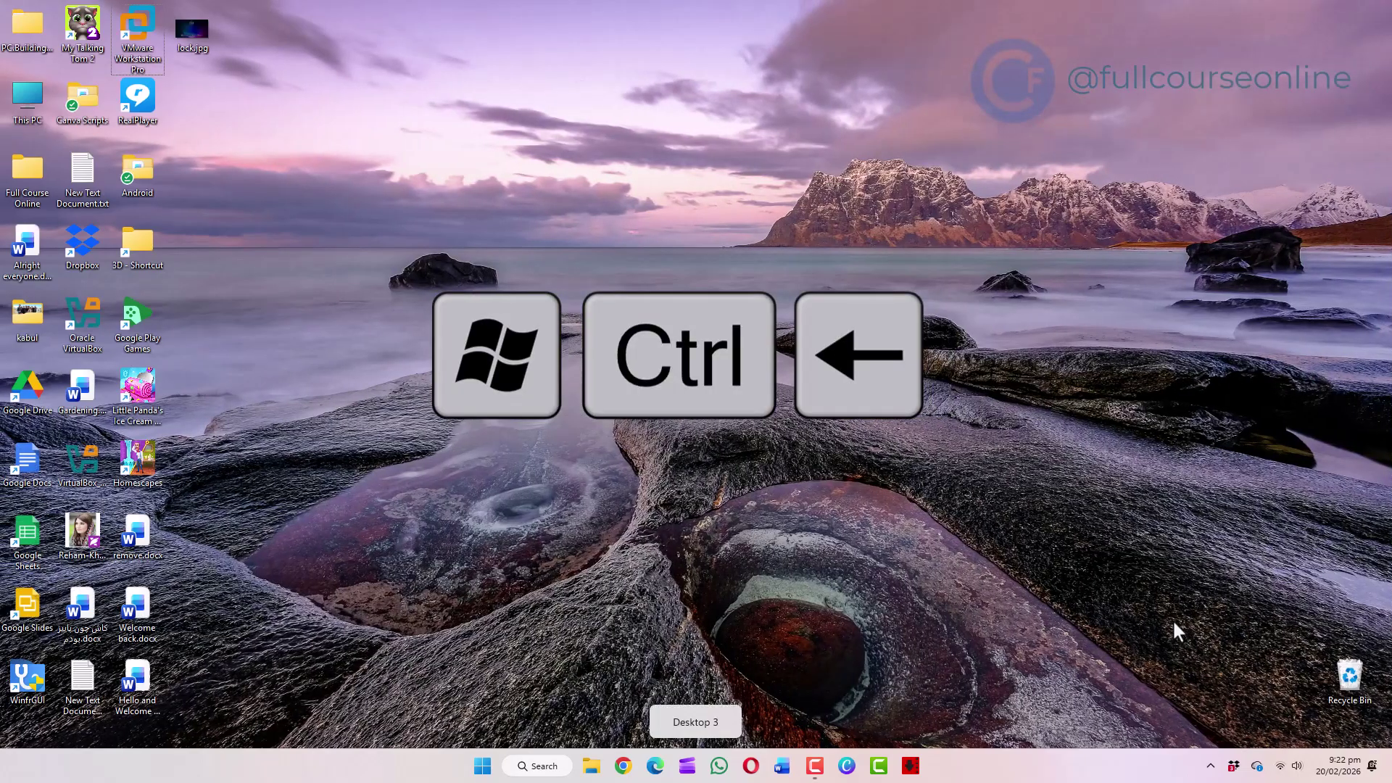
key("super+ctrl+Left")
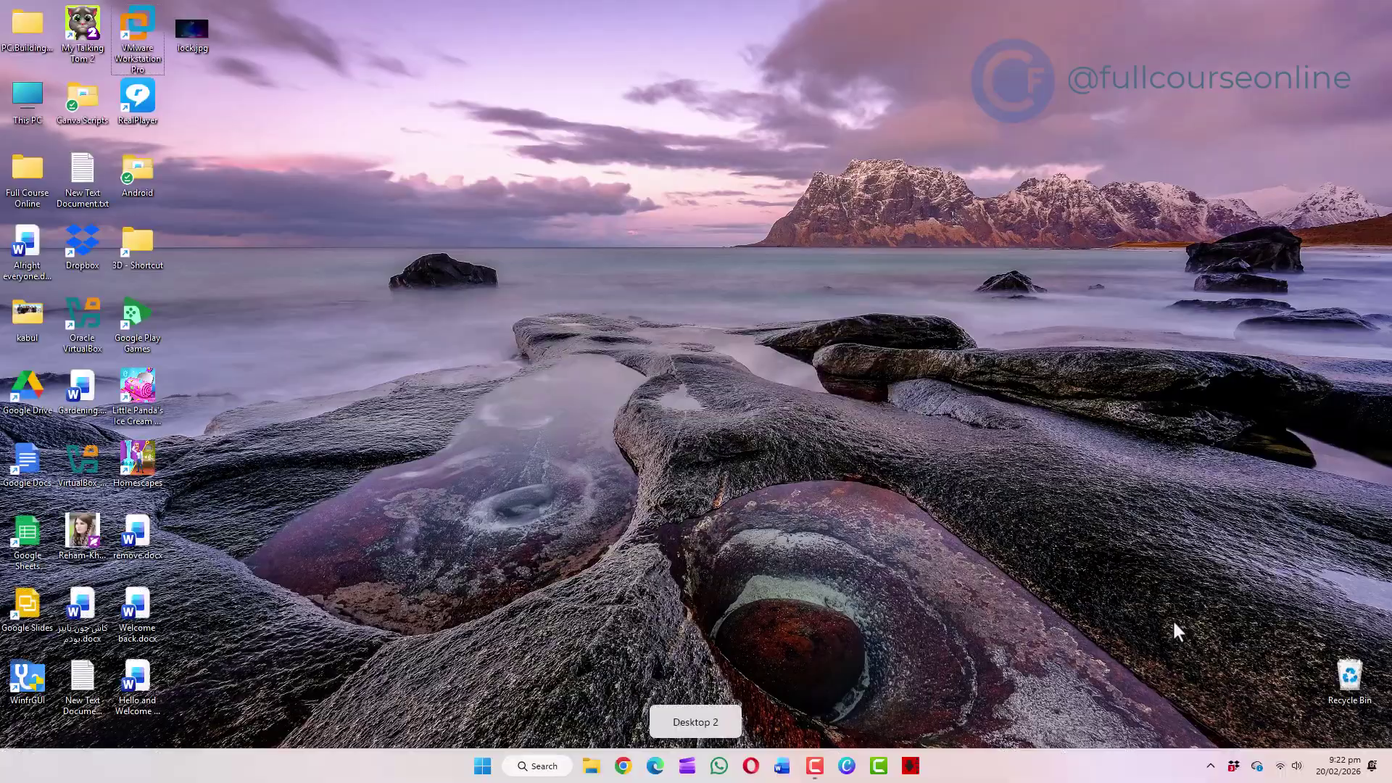
key("super+ctrl+Left")
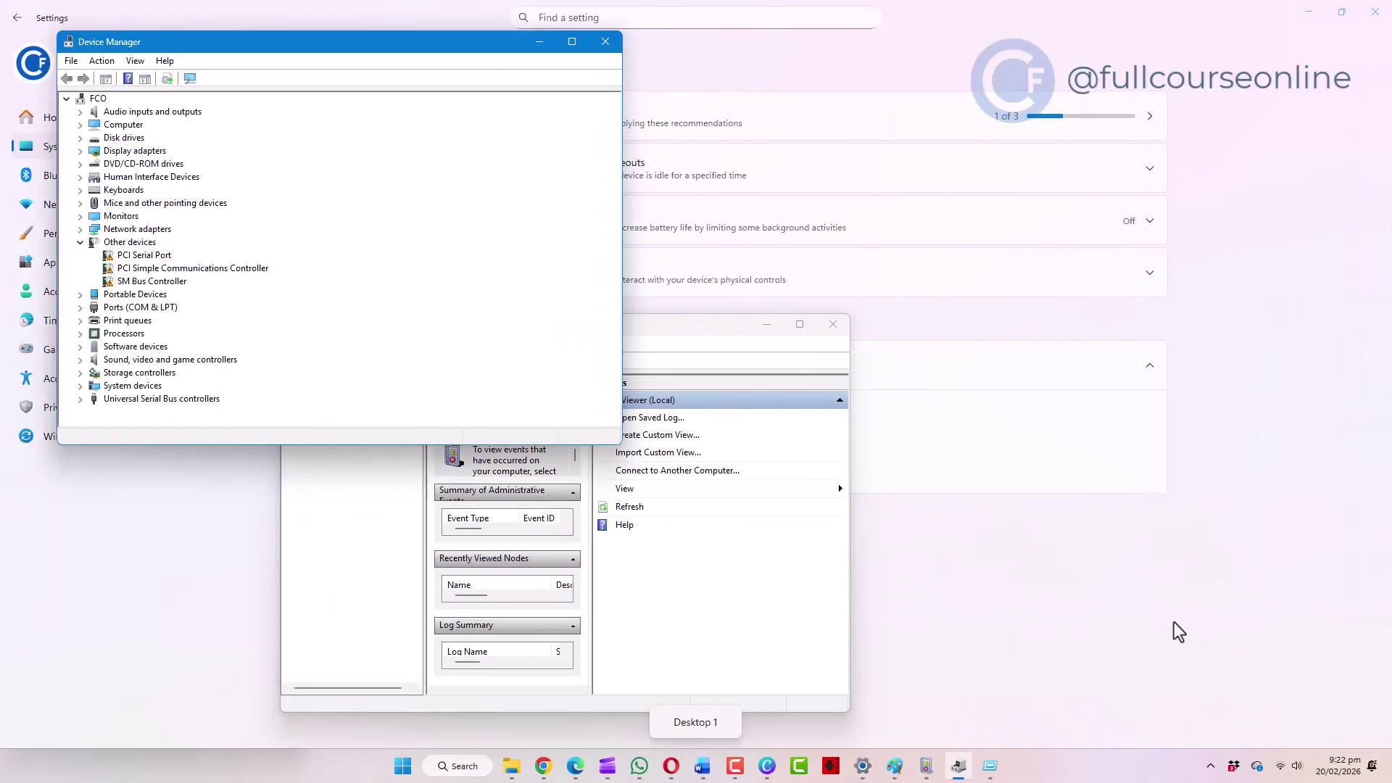
key("super+ctrl+F4")
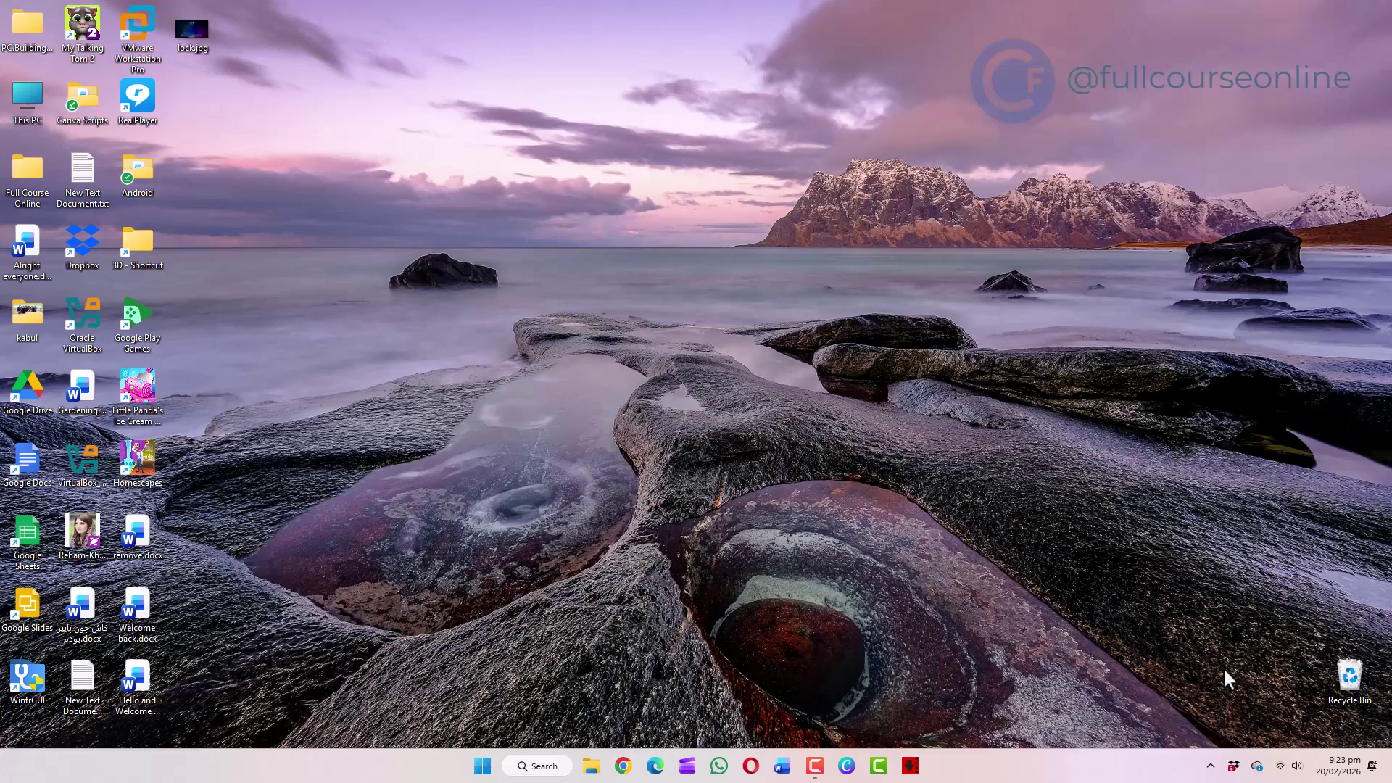
key("super+ctrl+F4")
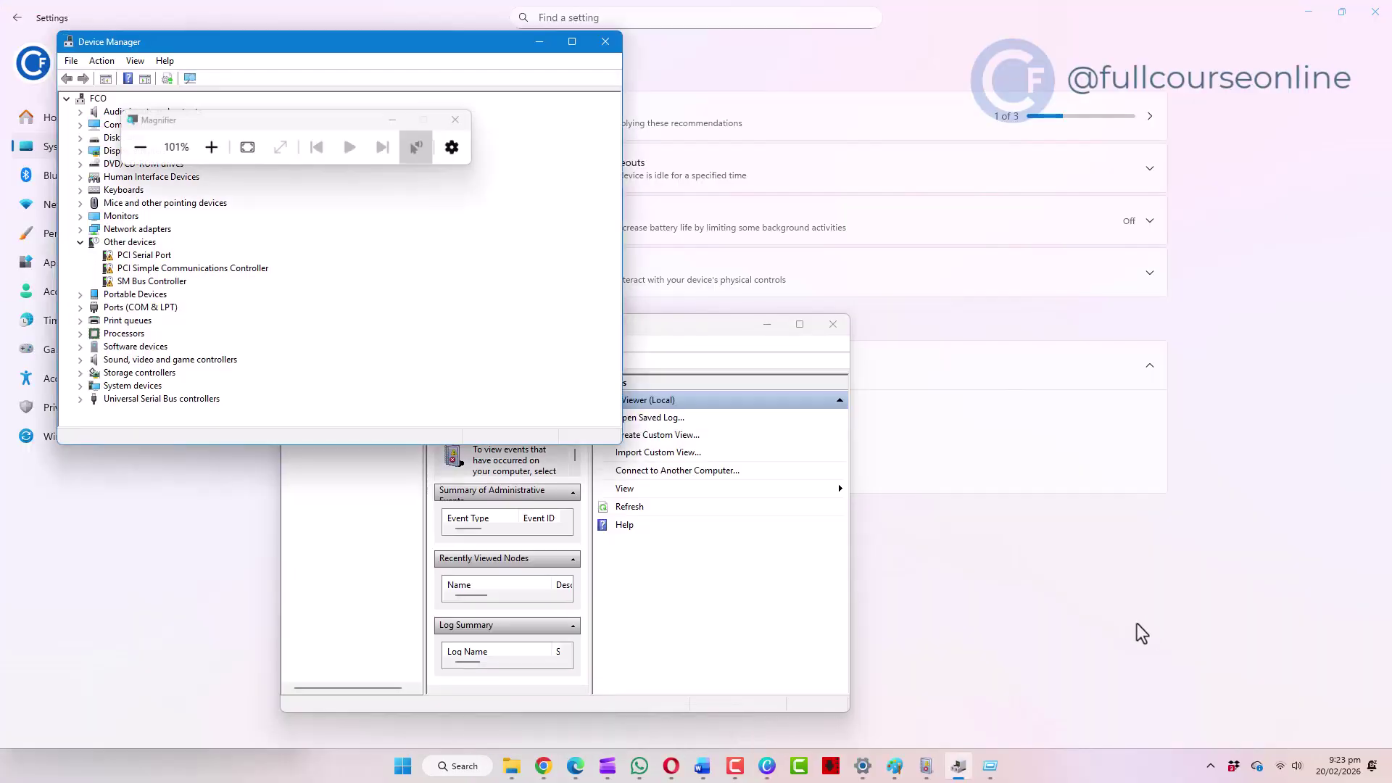
Magnify the screen with Magnifier and return it to 100%, repeat the zoom cycle, and exit Magnifier
key("super+plus")
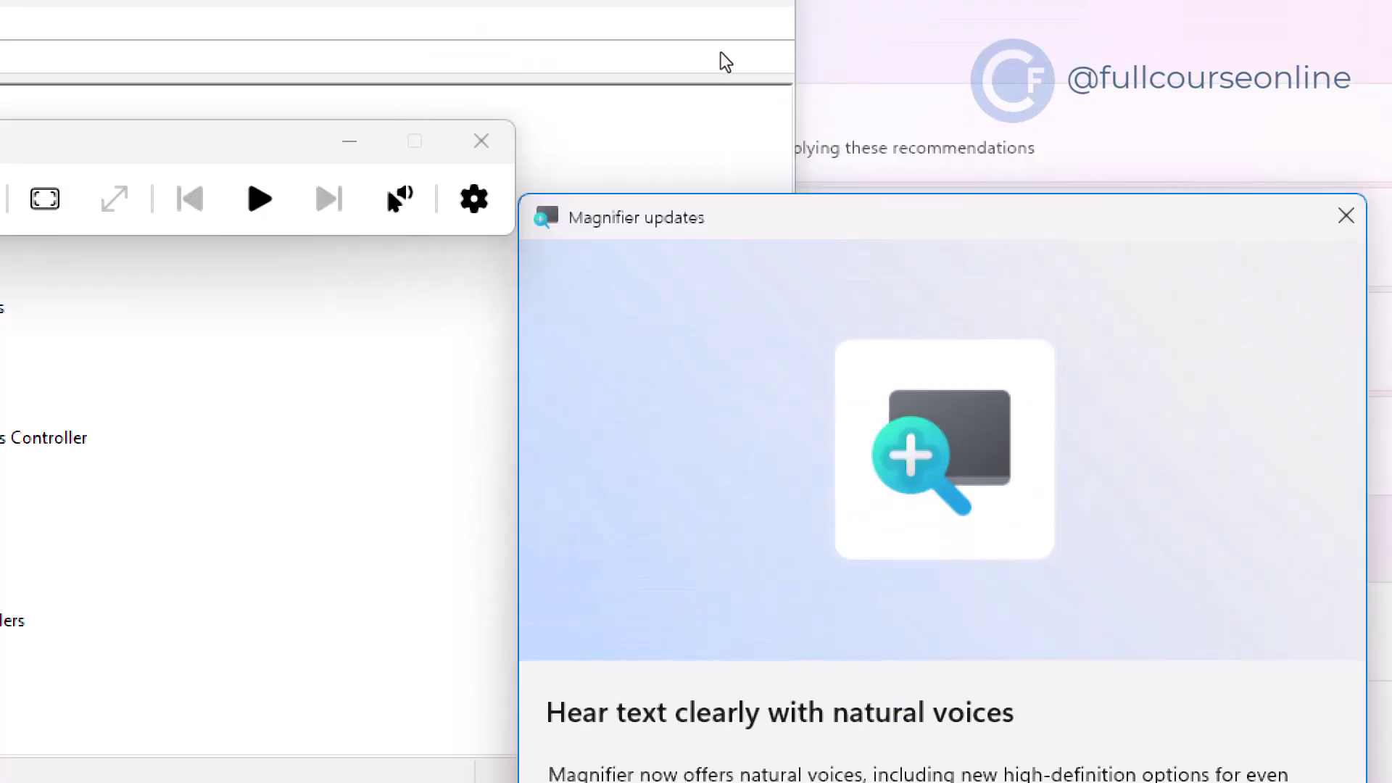
key("super+minus")
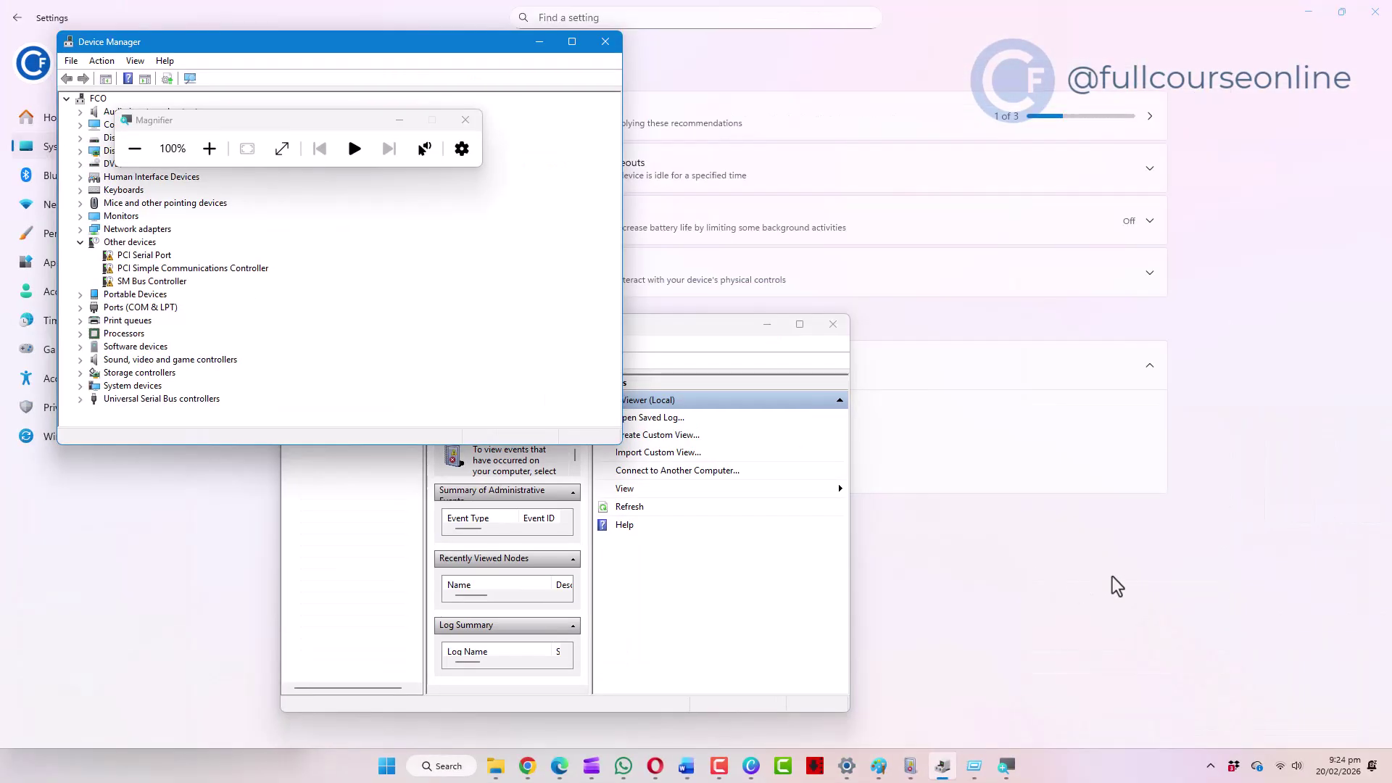
key("super+plus")
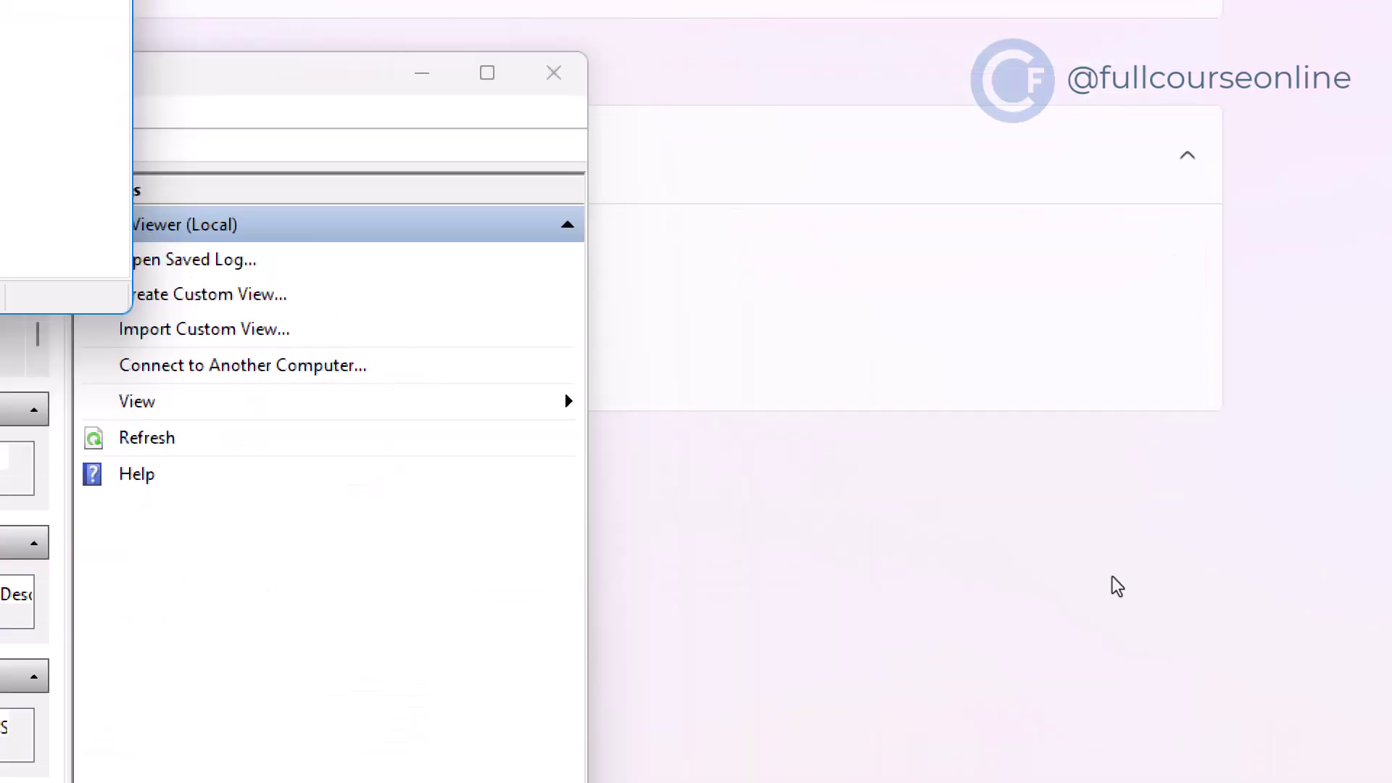
key("super+minus")
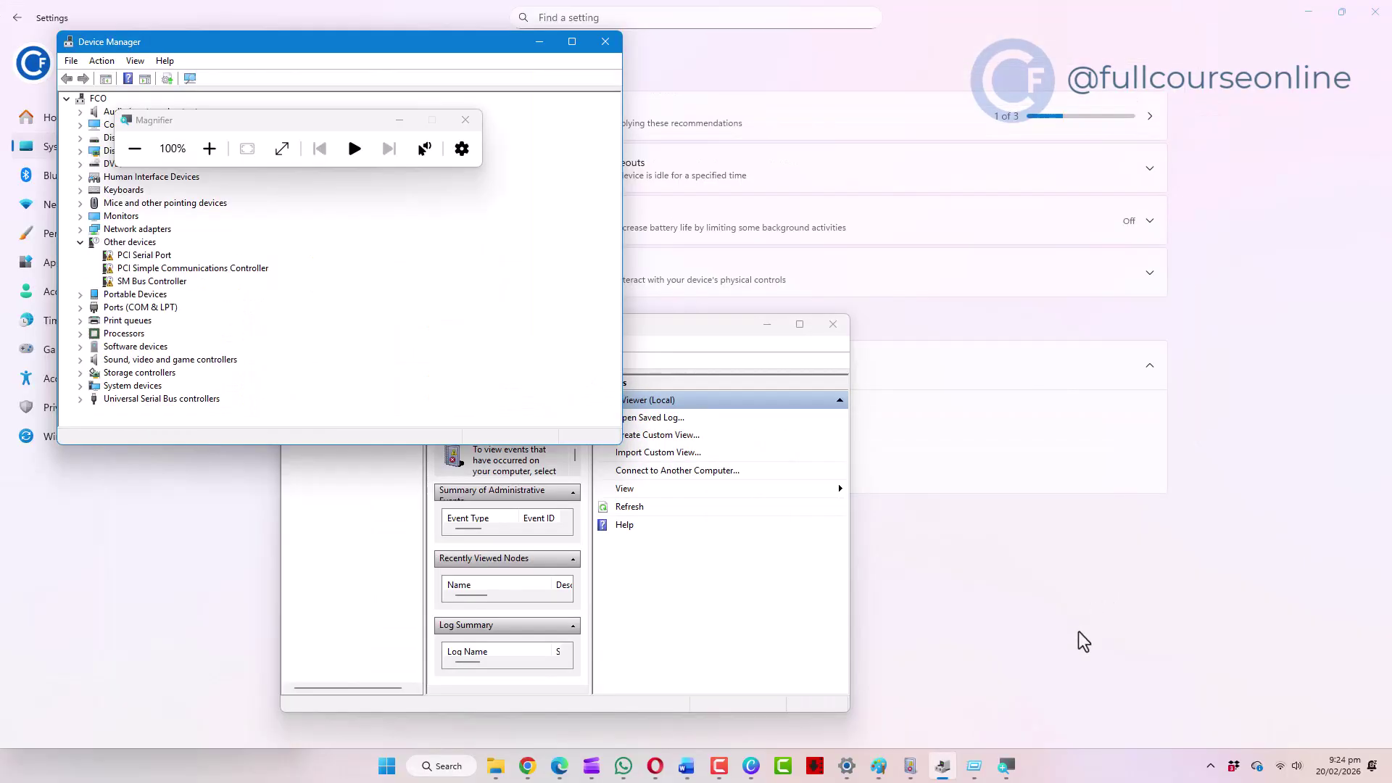
key("super+Escape")
Open Feedback Hub, and bring up and dismiss the Game Bar overlay over it
key("super+f")
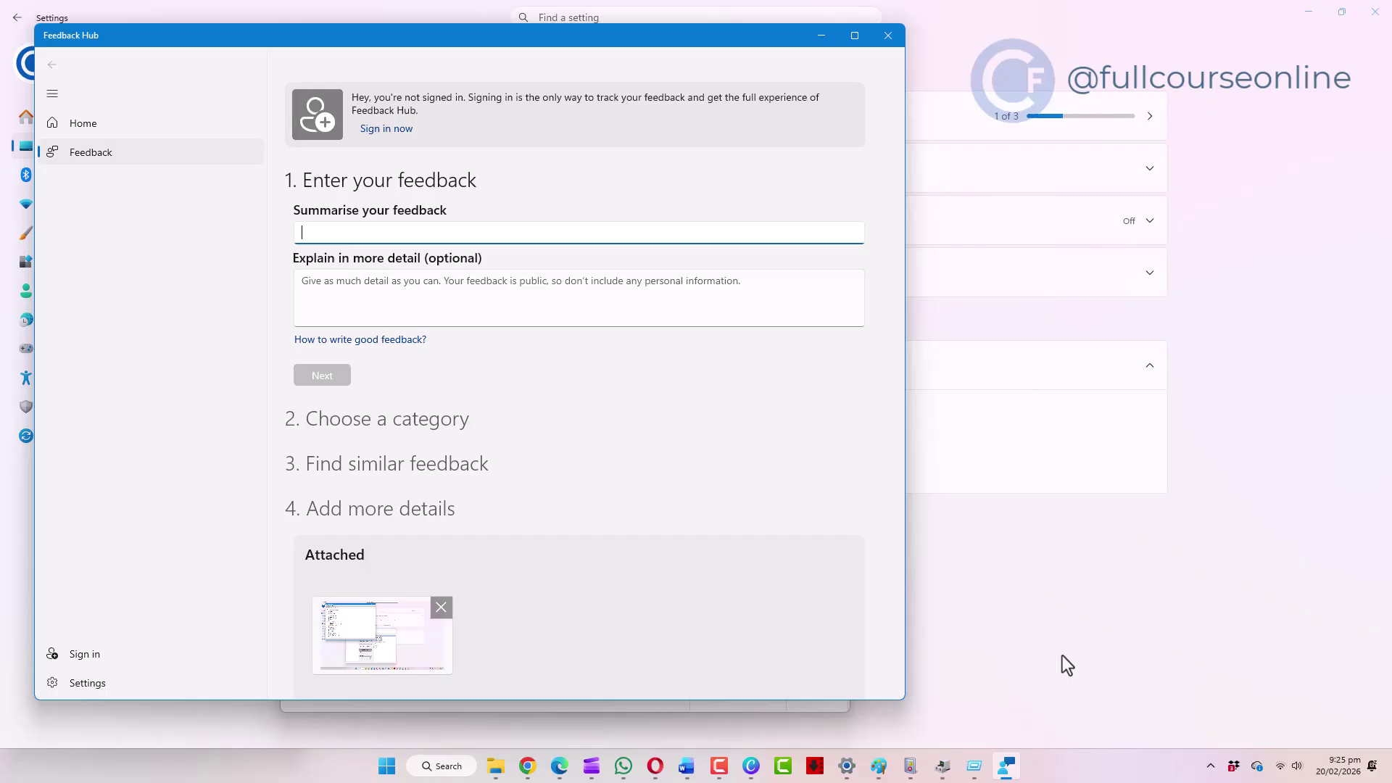
key("super+g")
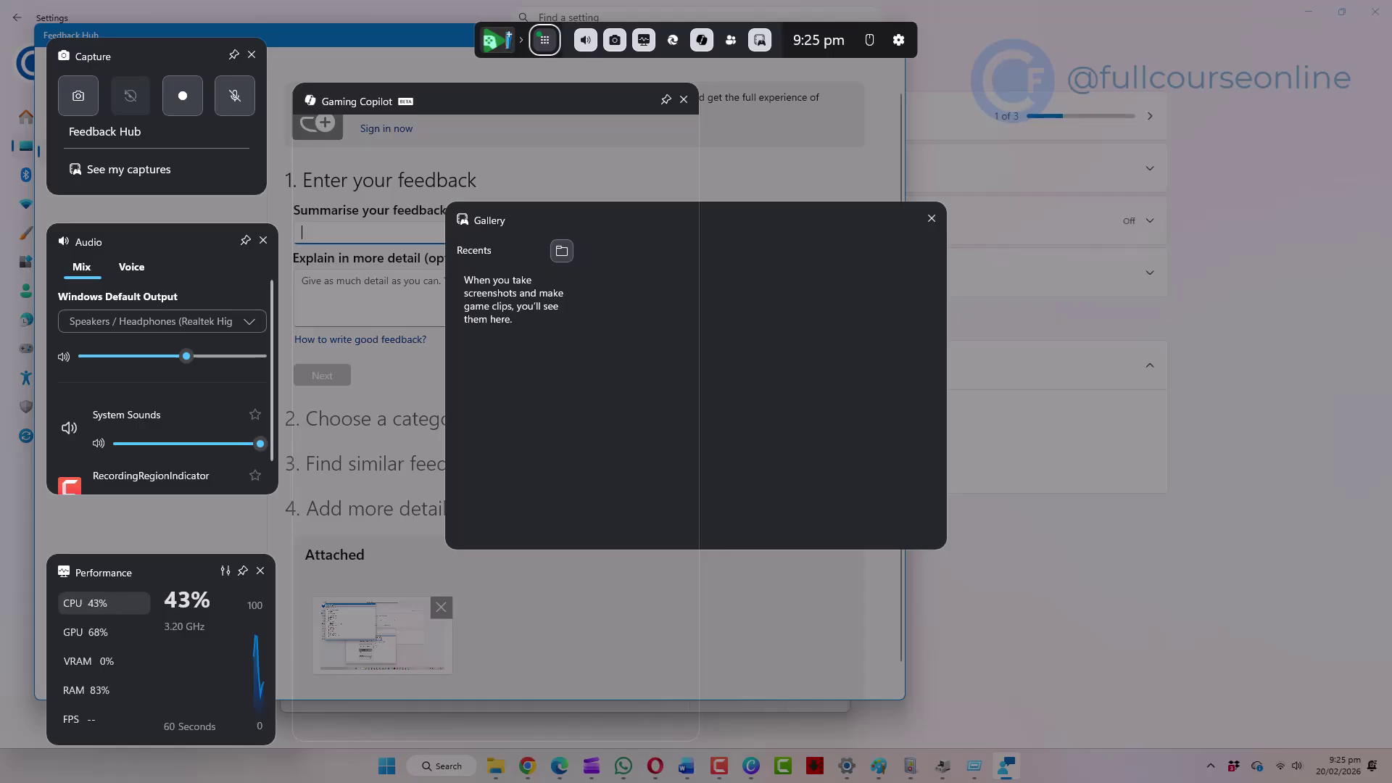
key("Escape")
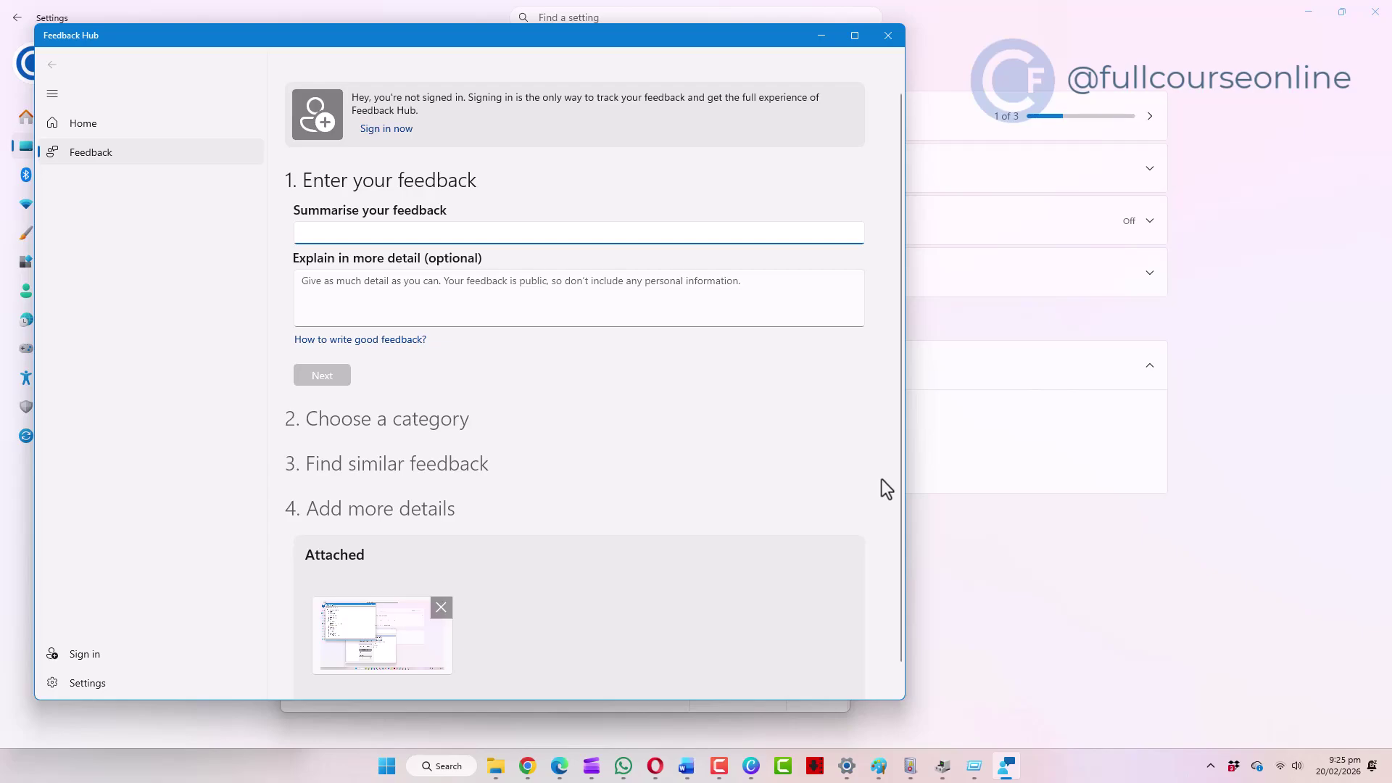
Minimize all open windows to reveal the desktop, and restore the minimized windows
key("super+m")
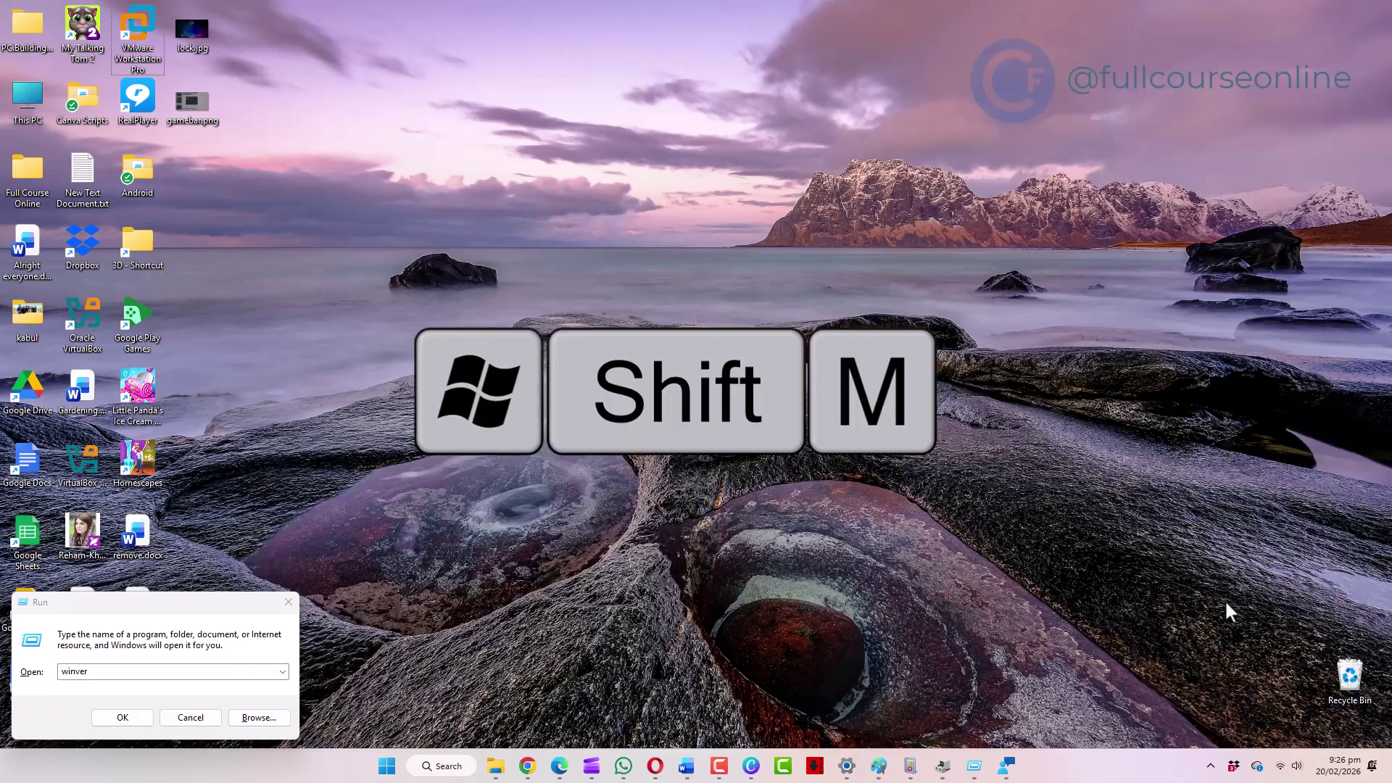
key("super+shift+m")
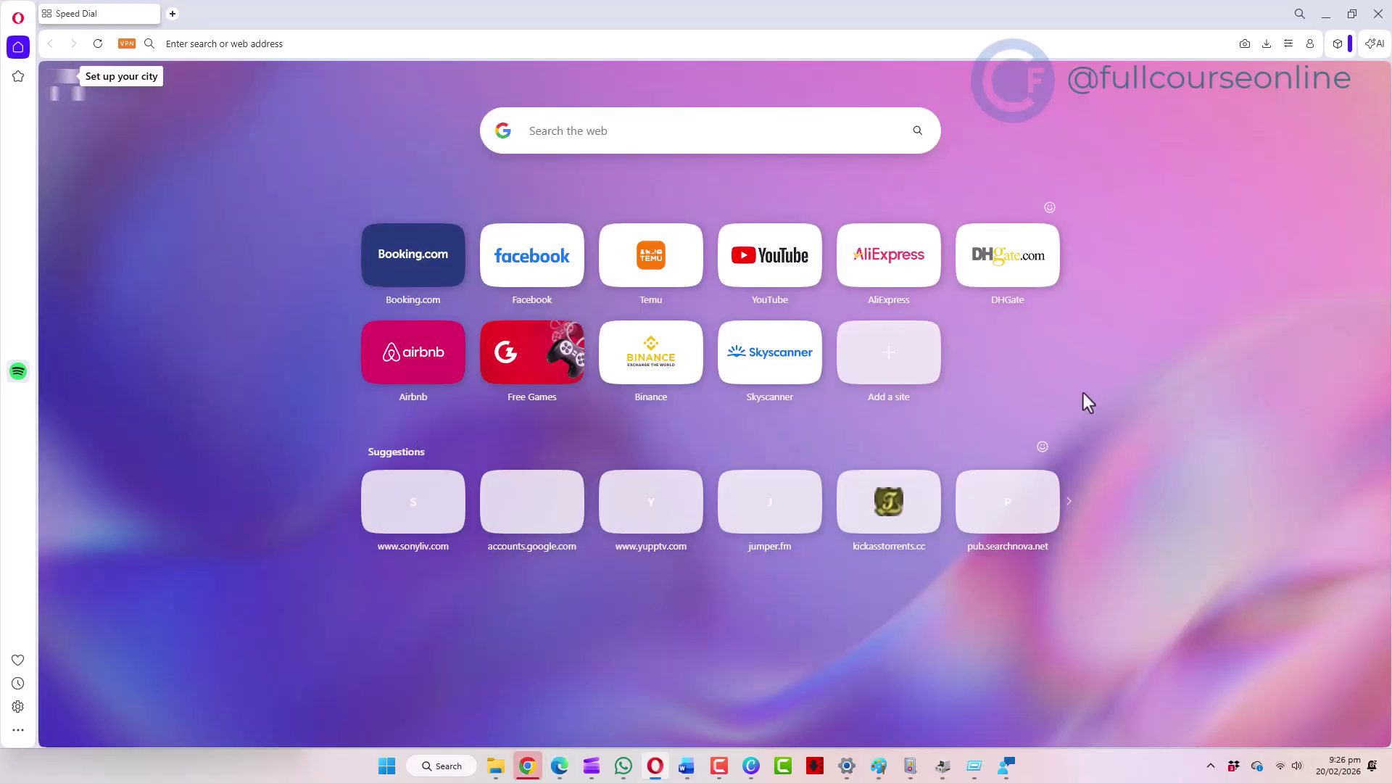
Cycle the focus through the taskbar apps from Chrome past Edge and Clipchamp, and activate the app finally selected
key("super+t")
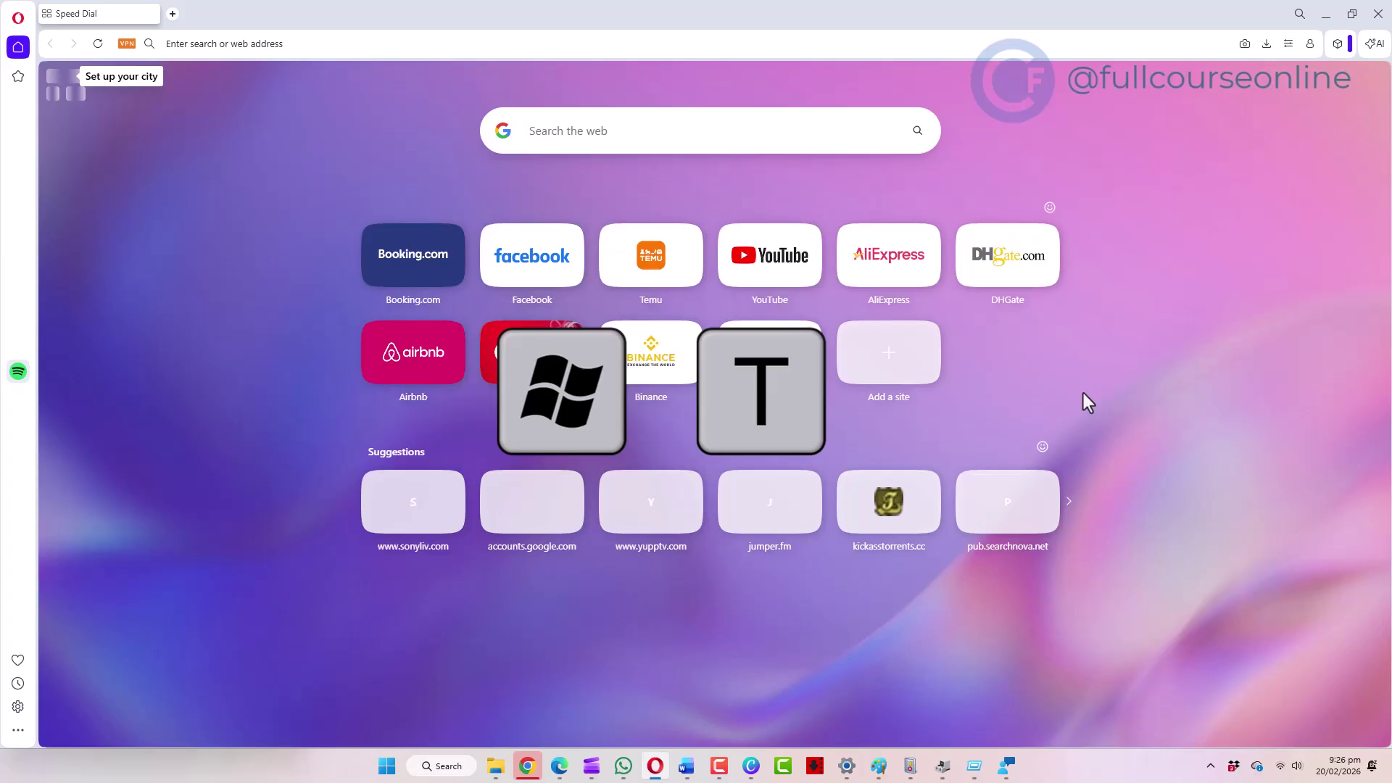
key("super+t")
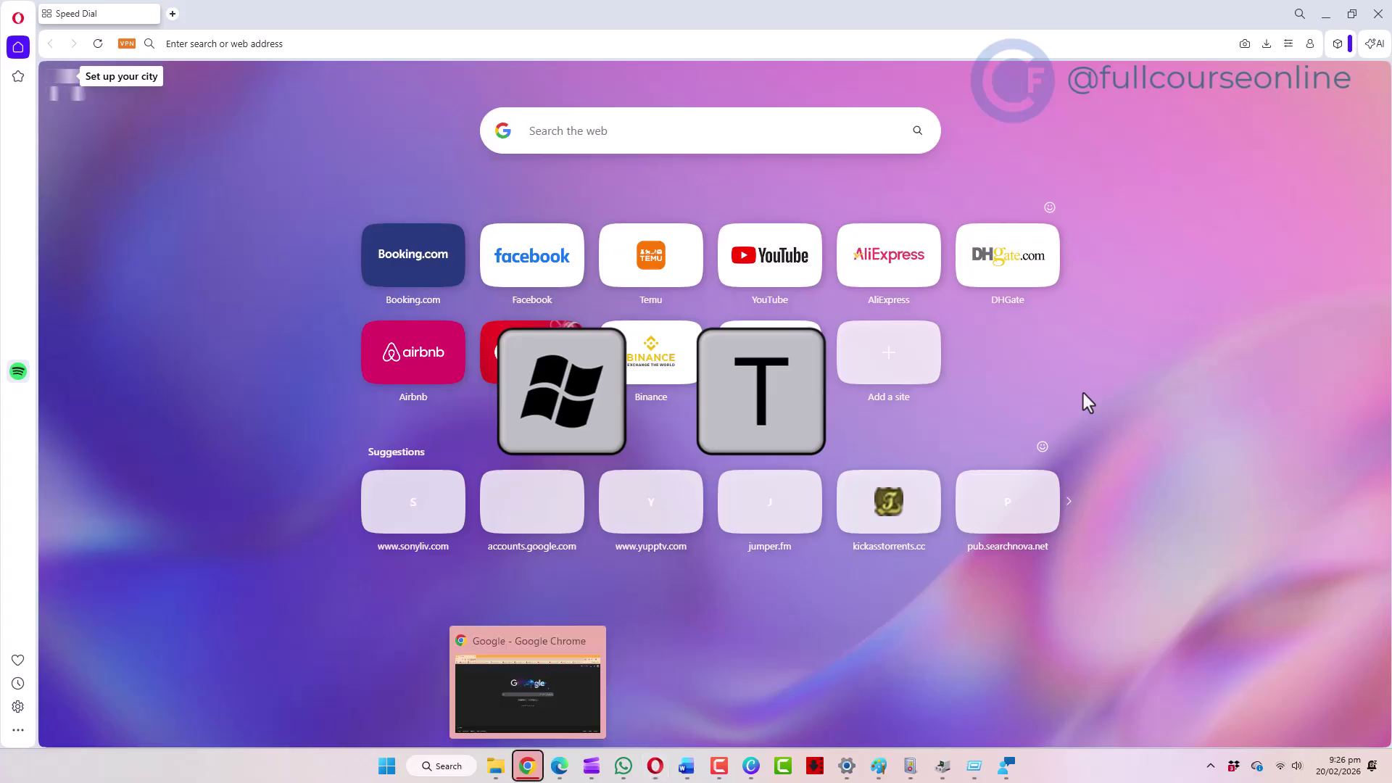
key("Right")
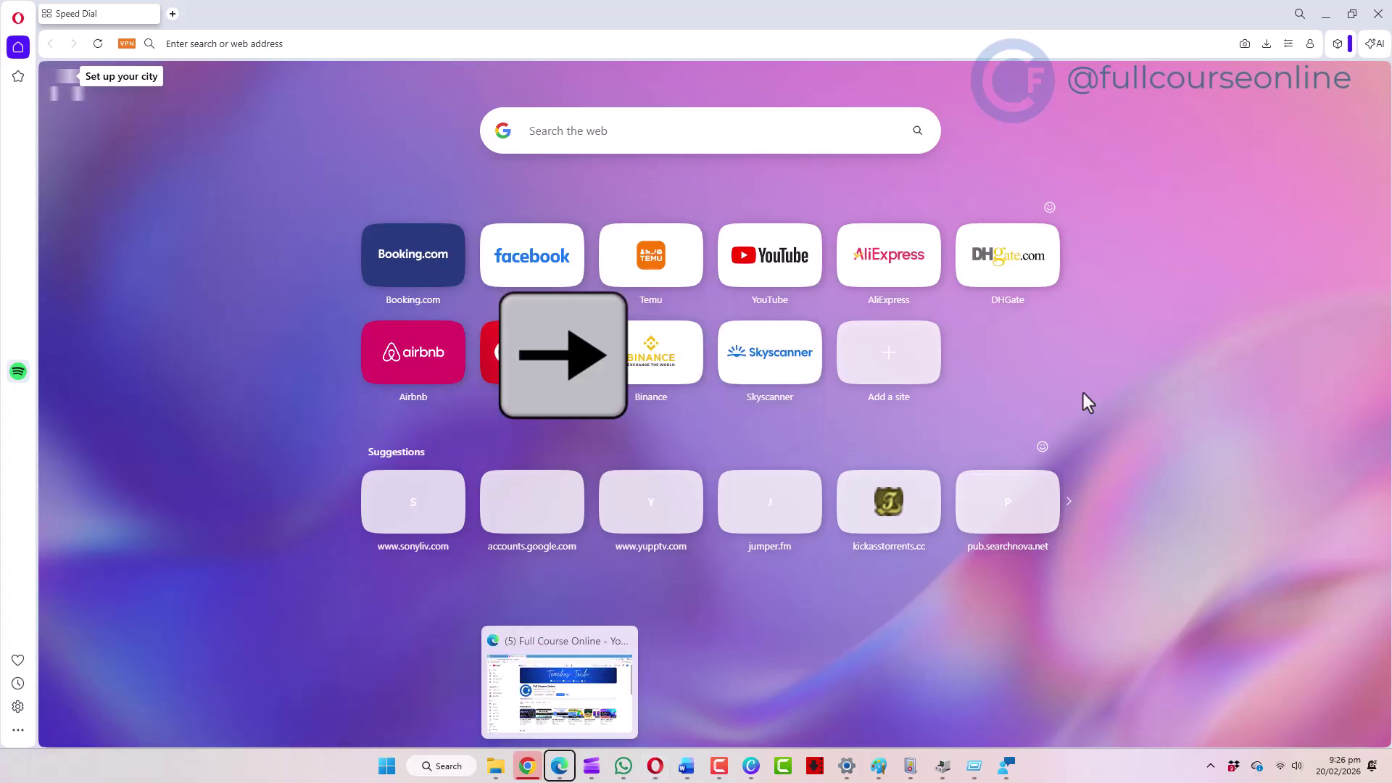
key("Right")
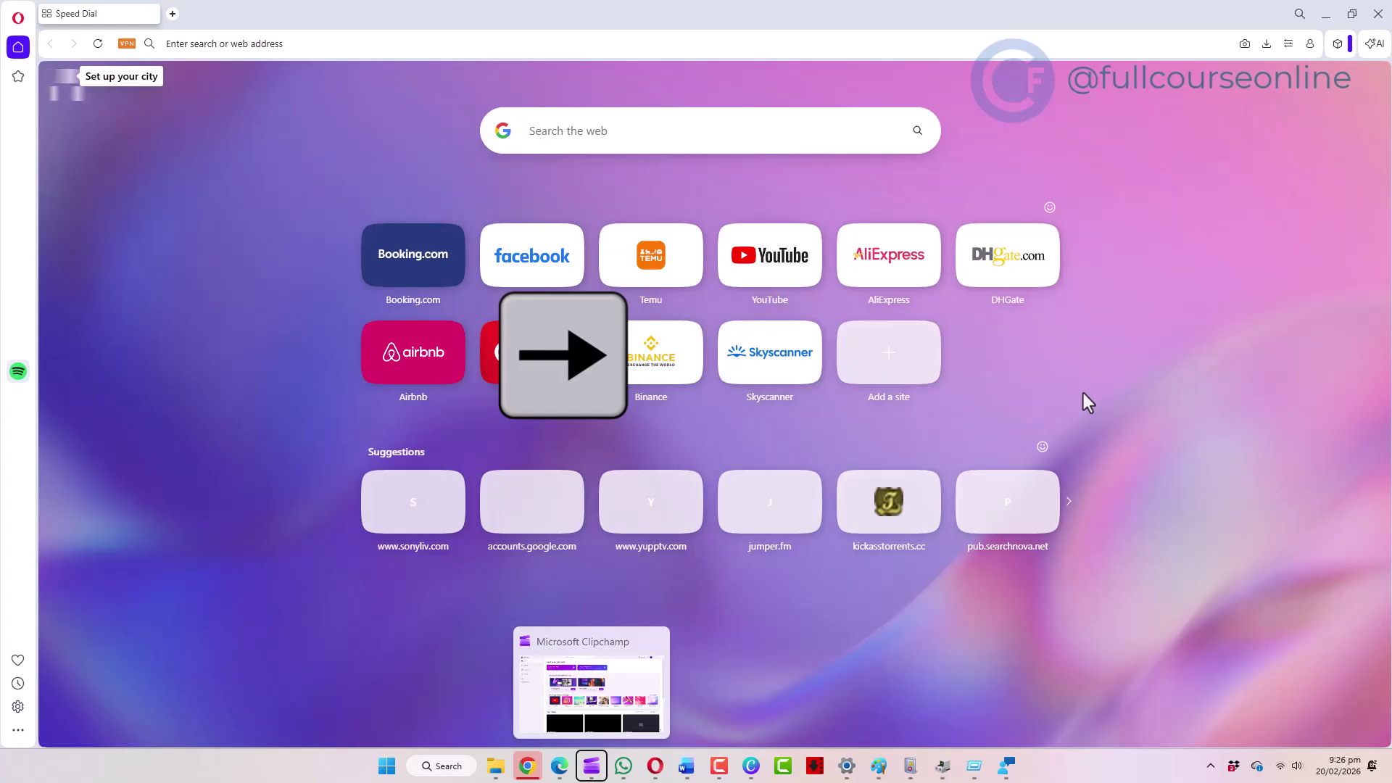
key("Right")
key("Right")
key("Return")
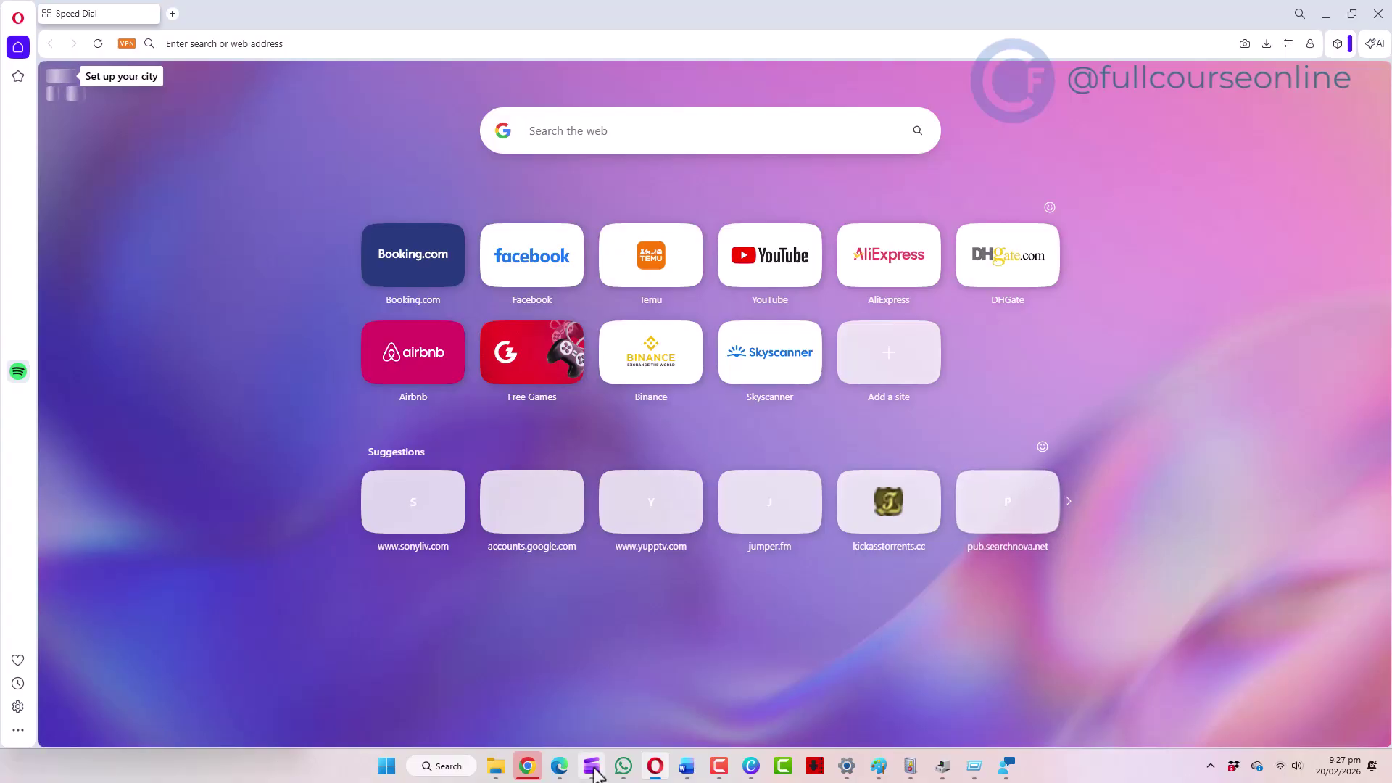
Show the emoji panel over Opera and over the Start search, dismiss both, and close and reopen the panel over Opera
key("super+period")
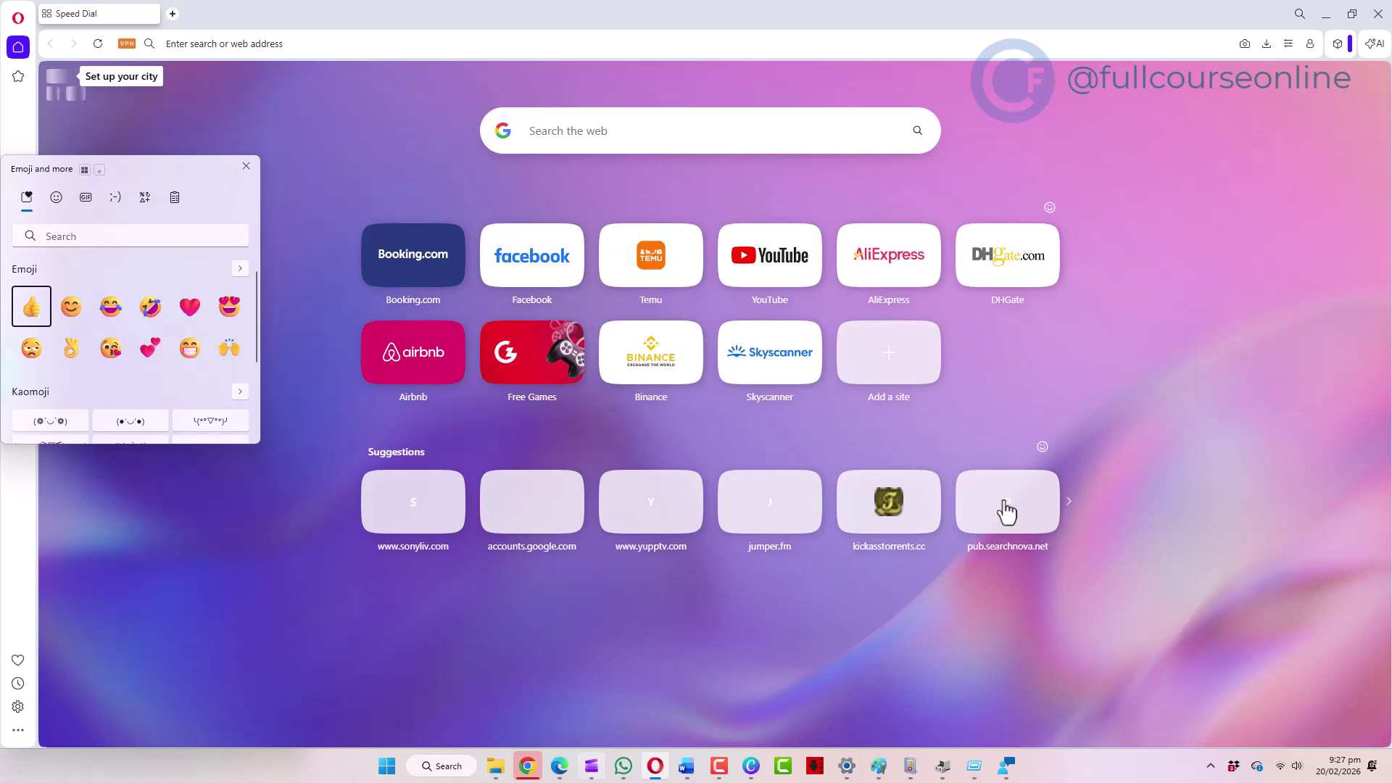
key("super")
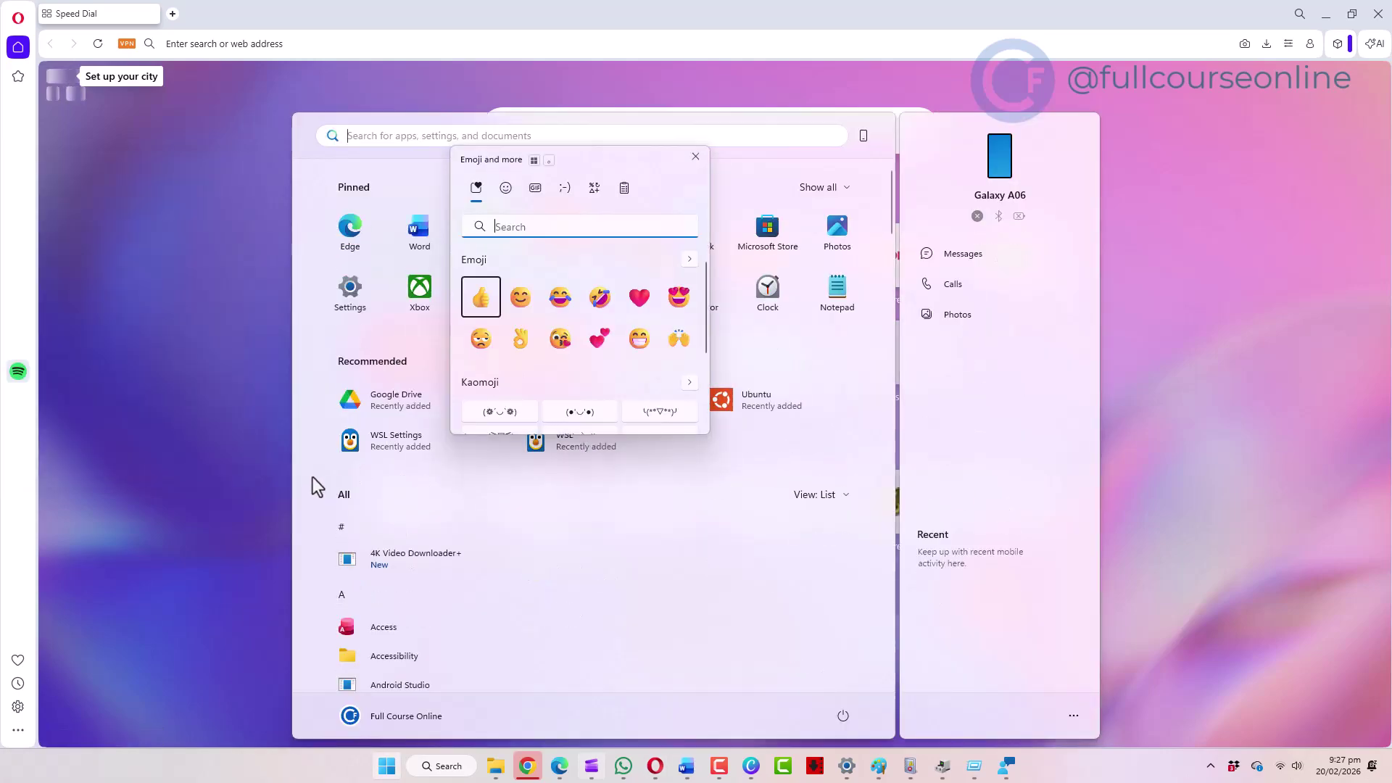
left_click(265, 477)
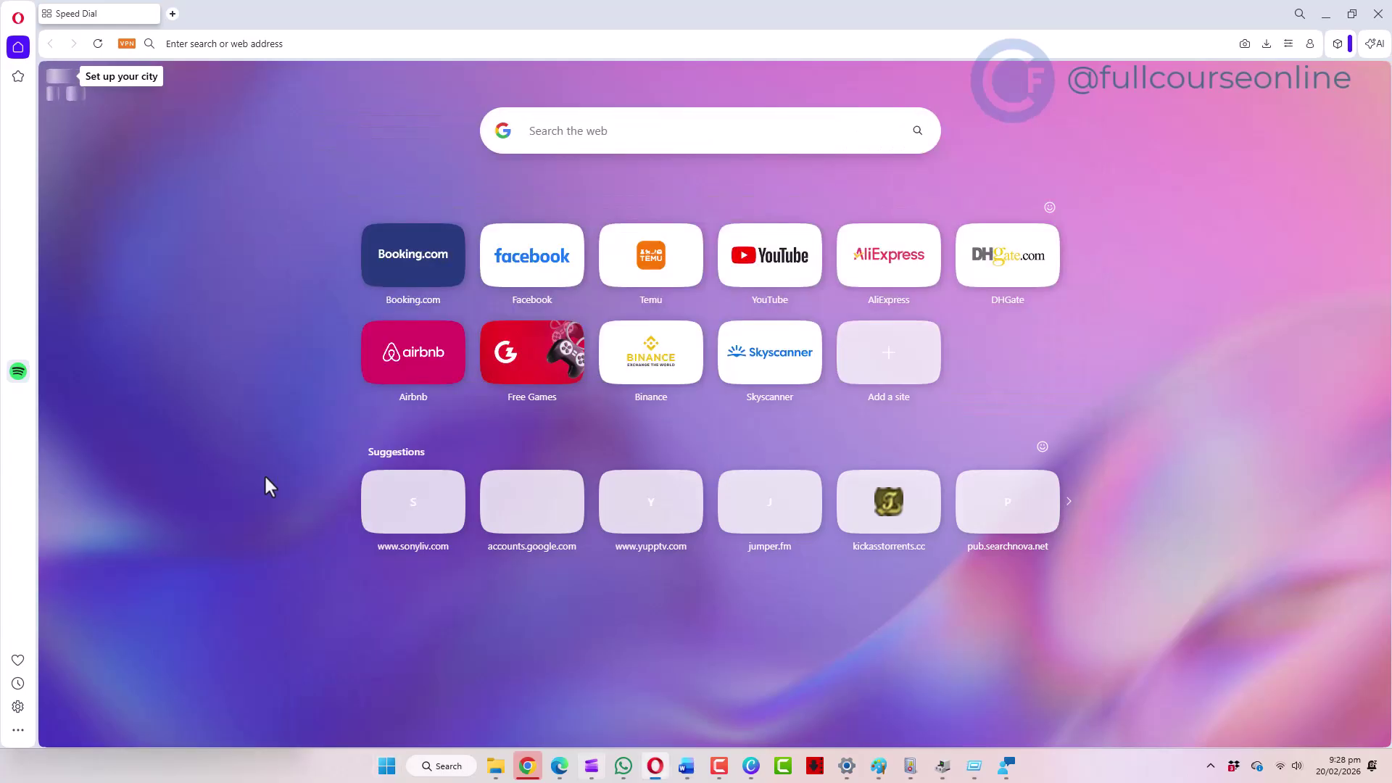
key("super+period")
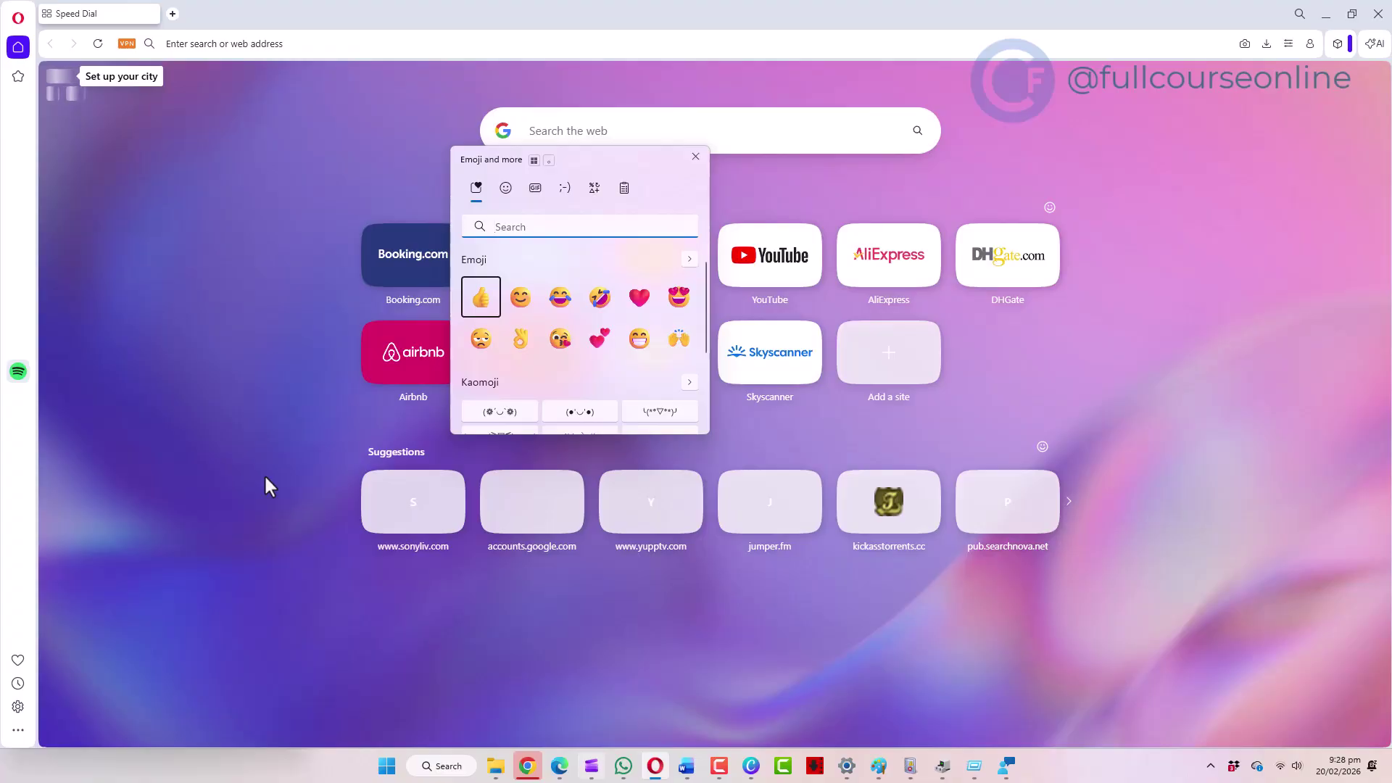
left_click(696, 158)
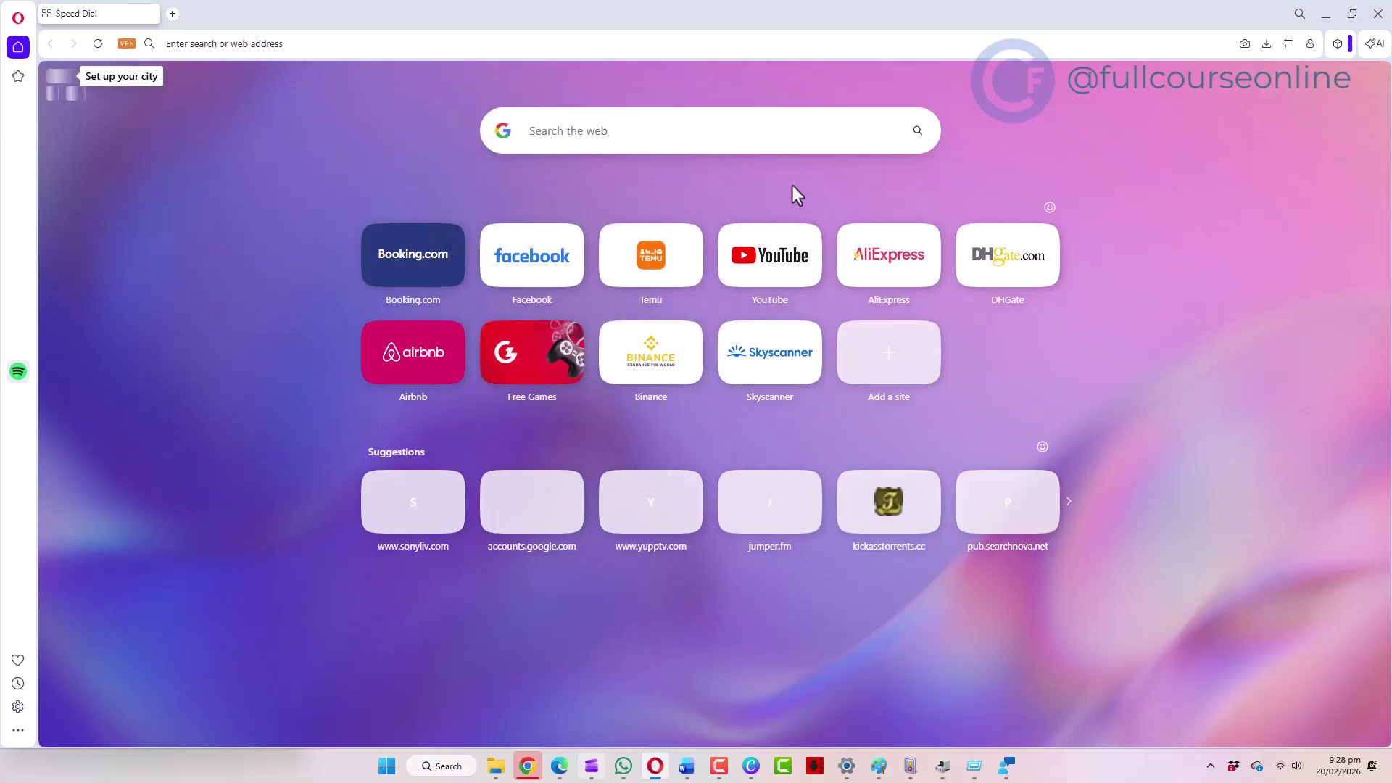
key("super+period")
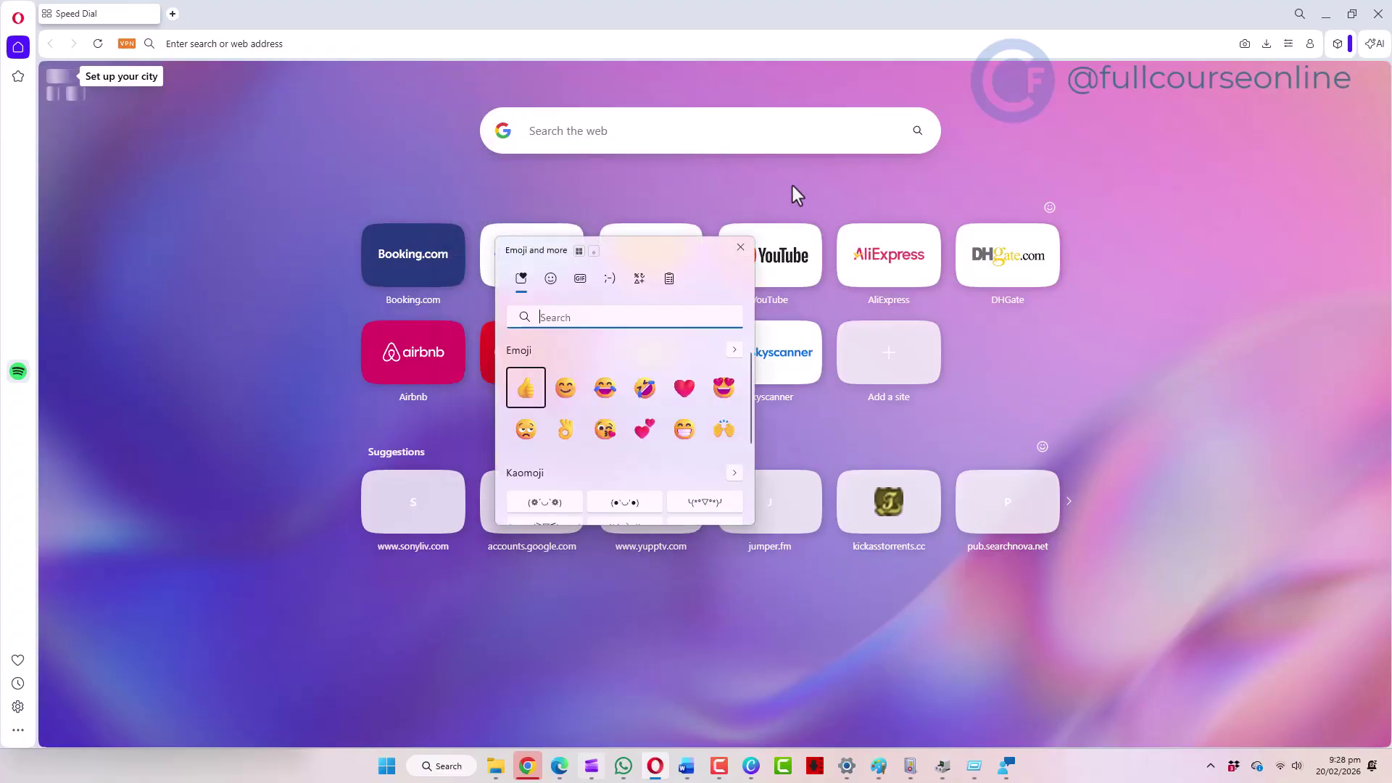